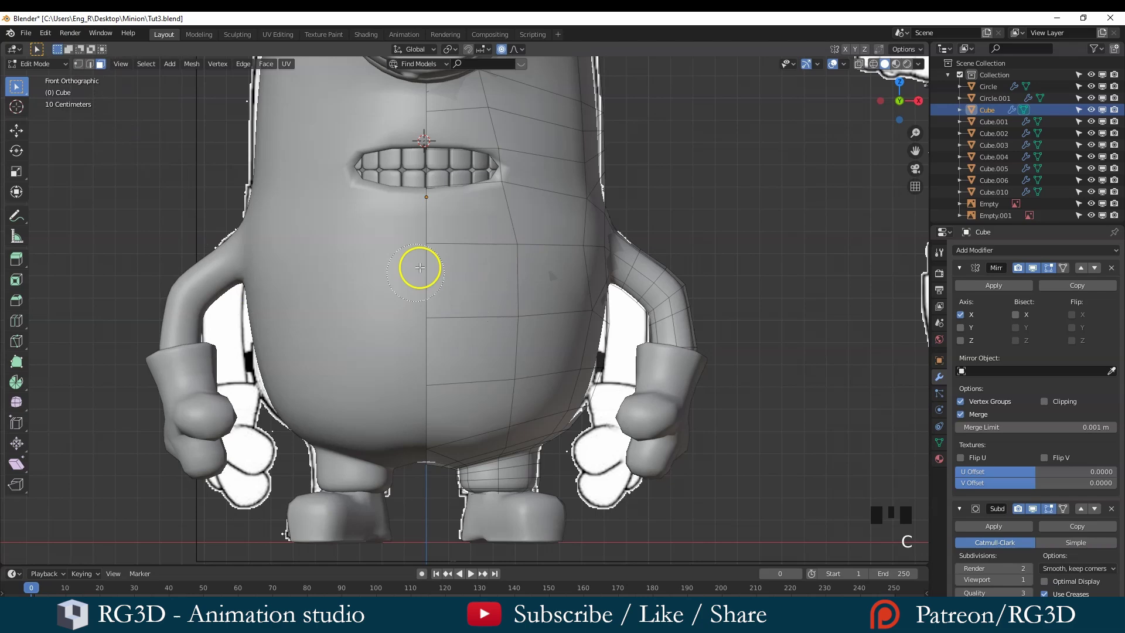
Step: Box-select the minion's lower right body vertices and view the model in wireframe from an angle
middle_drag(489, 466, 474, 349)
key(KP_1)
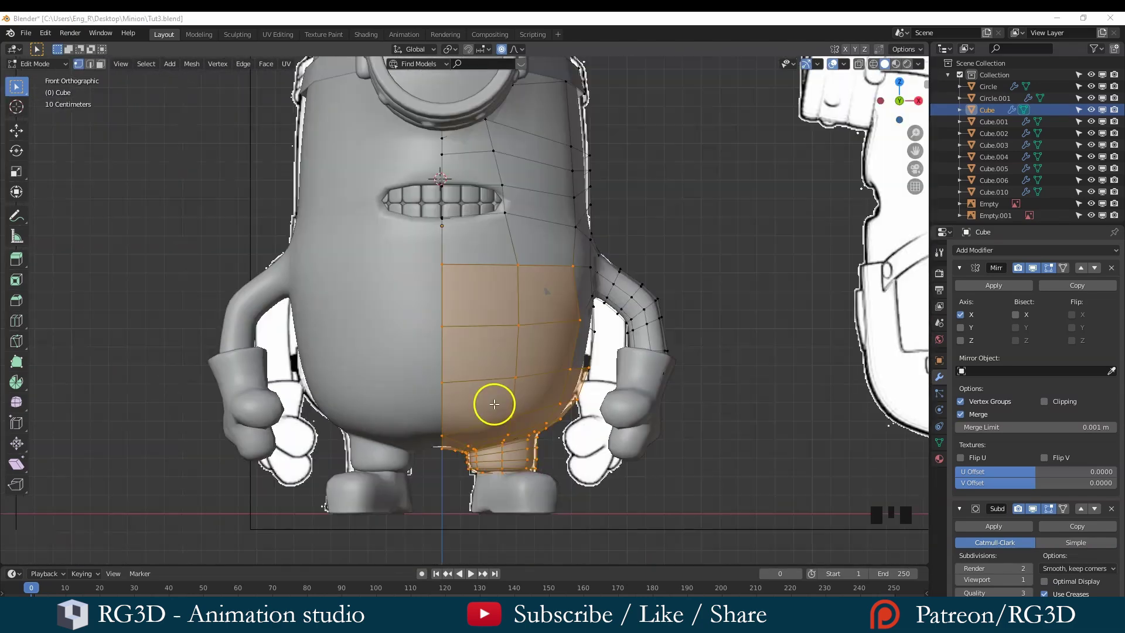
shift+middle_drag(493, 402, 513, 352)
key(1)
key(shift+z)
scroll(514, 352, down, 3)
middle_drag(674, 384, 476, 402)
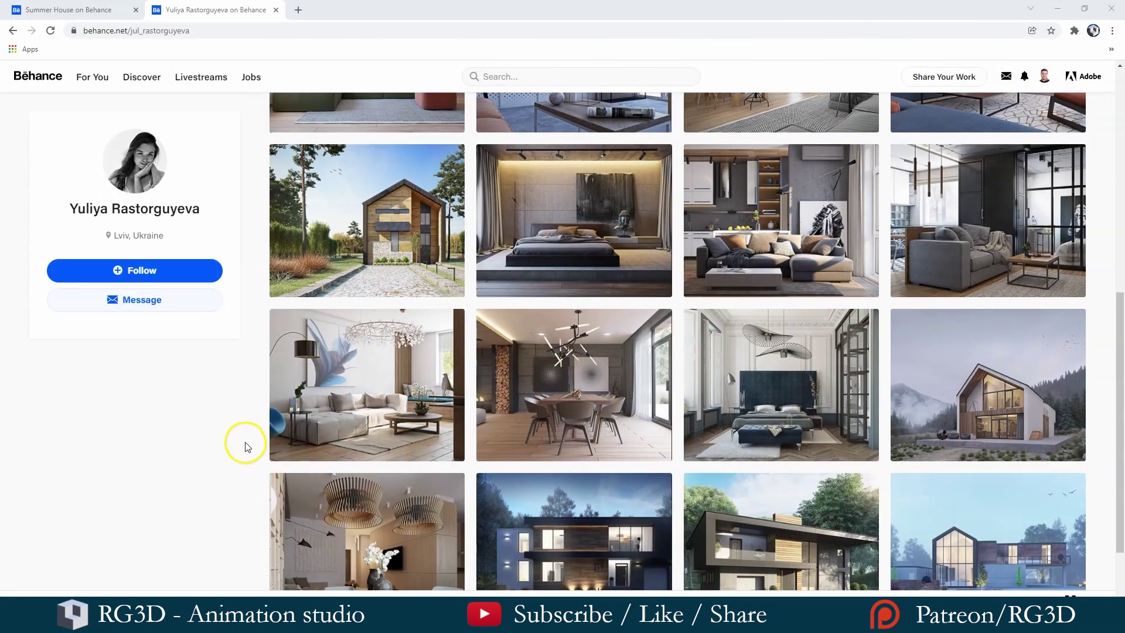
Step: Scroll through the Behance grid of interior and modern house render projects
scroll(246, 447, down, 2)
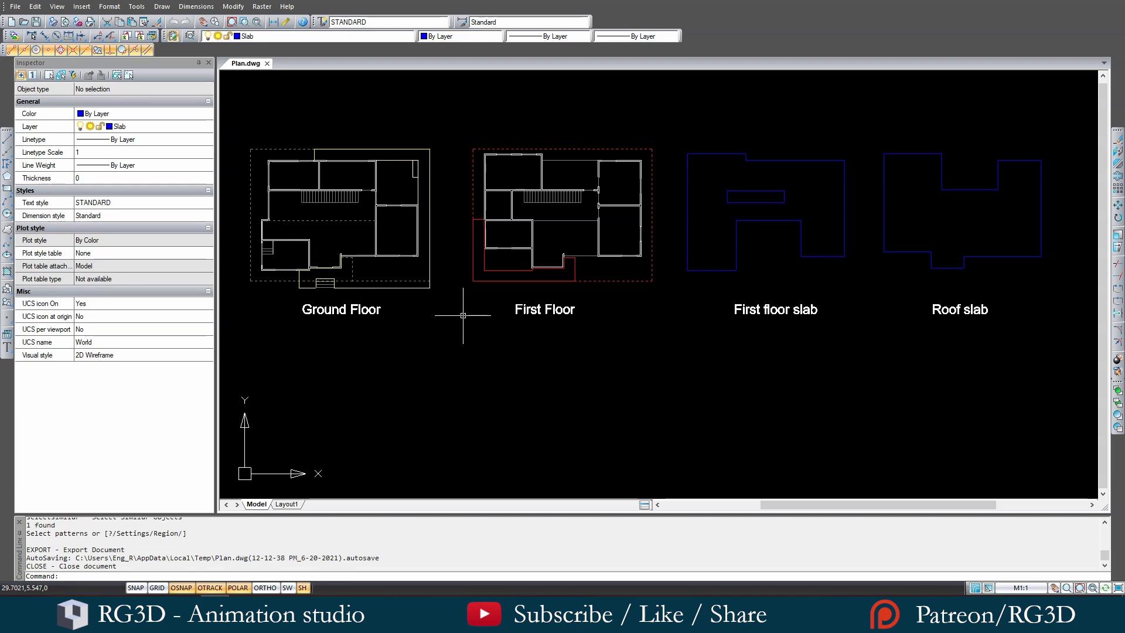
mouse_move(551, 287)
middle_down()
mouse_move(577, 272)
mouse_move(535, 279)
mouse_move(607, 255)
mouse_move(524, 326)
mouse_move(593, 264)
mouse_move(576, 281)
middle_up()
scroll(577, 276, up, 3)
scroll(583, 273, down, 3)
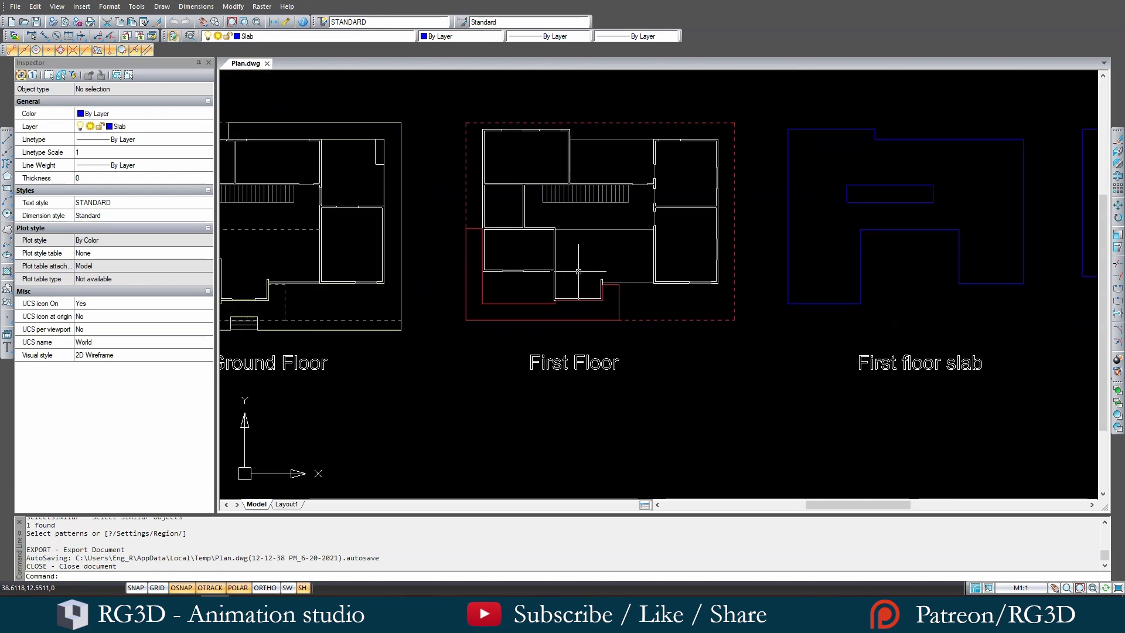
scroll(593, 267, down, 2)
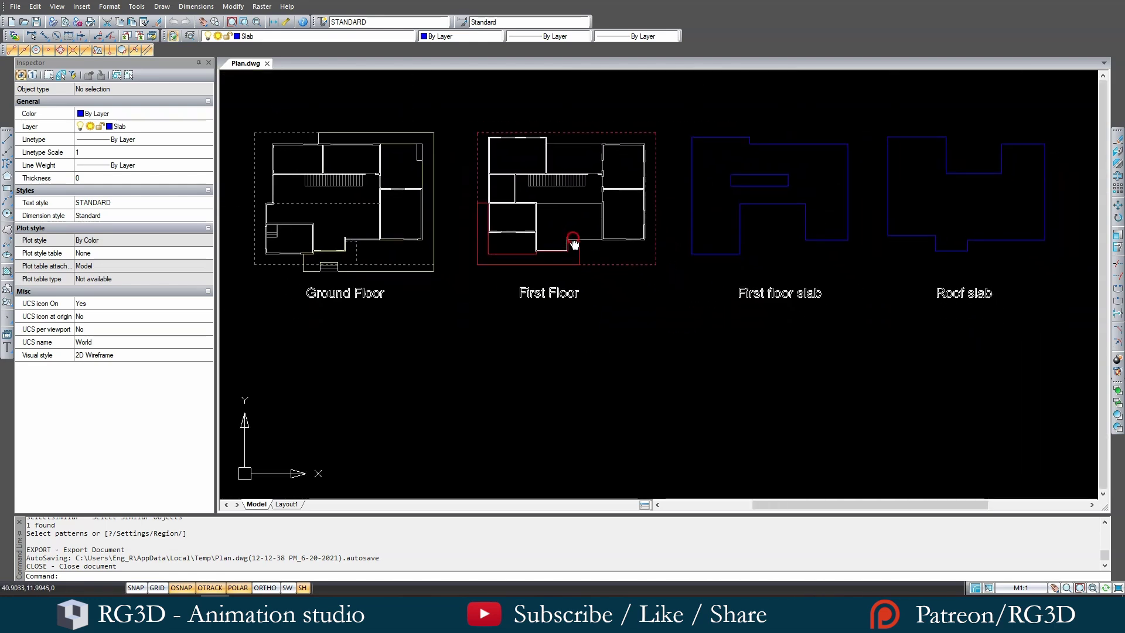
scroll(590, 258, up, 2)
scroll(430, 242, up, 4)
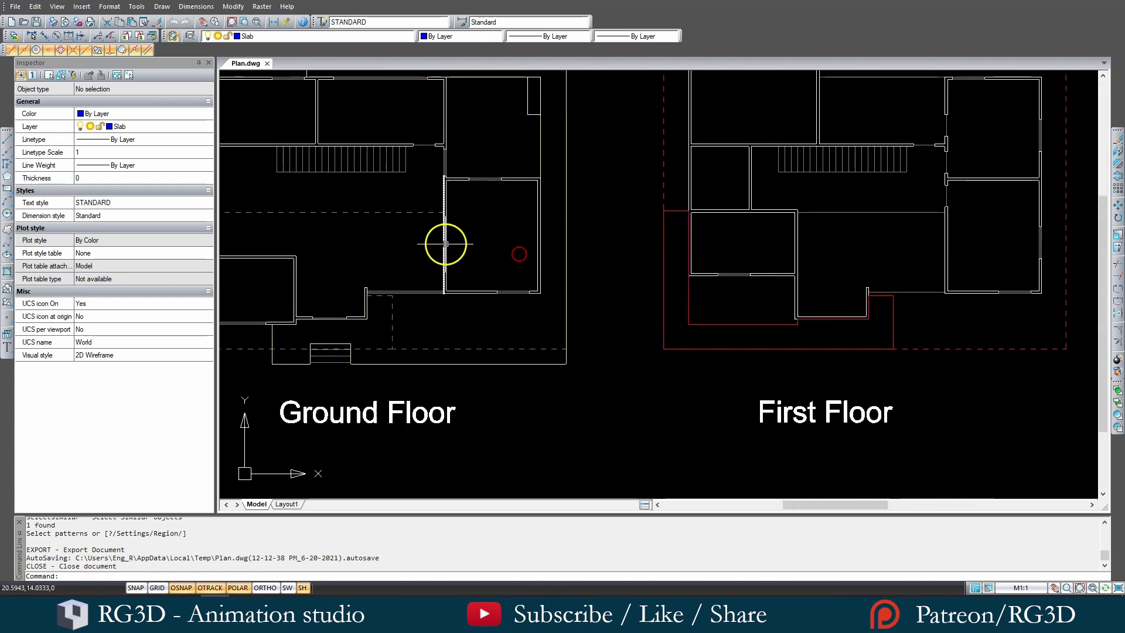
click(445, 239)
scroll(446, 239, down, 5)
key(Escape)
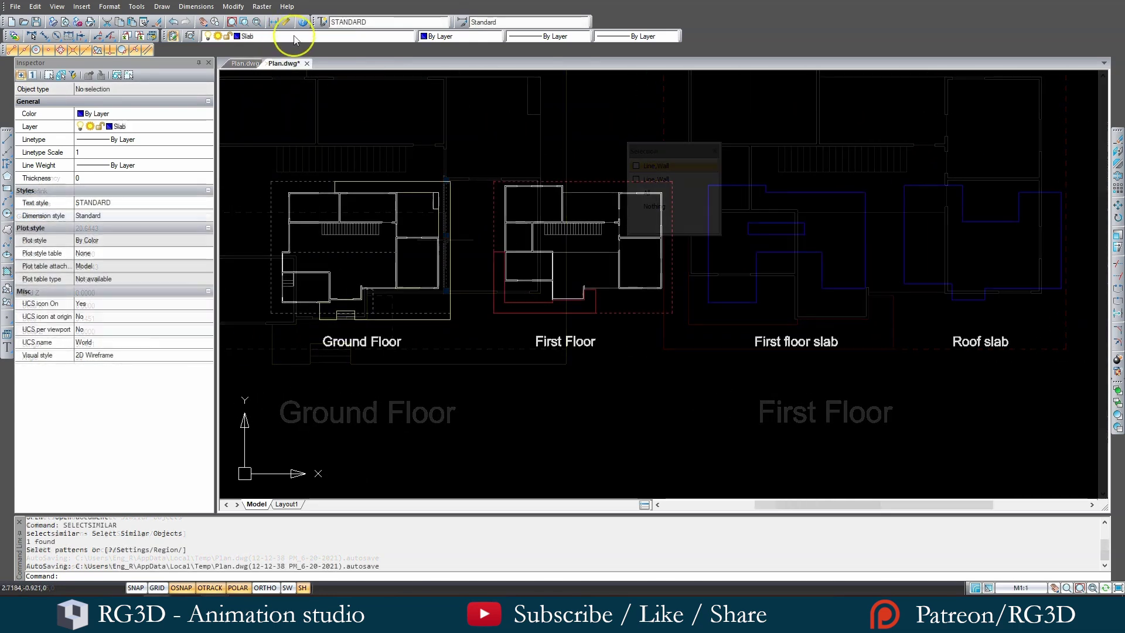
Step: Pick a Ground Floor wall line and use Select Similar Objects to select all 179 wall lines
click(291, 36)
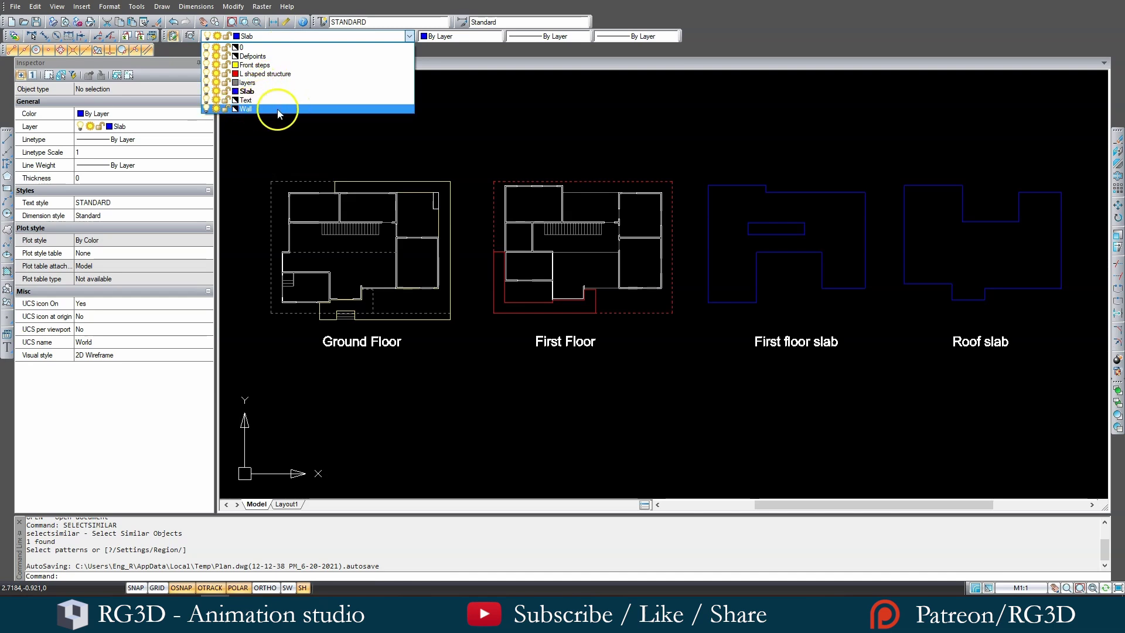
click(337, 241)
scroll(336, 241, up, 4)
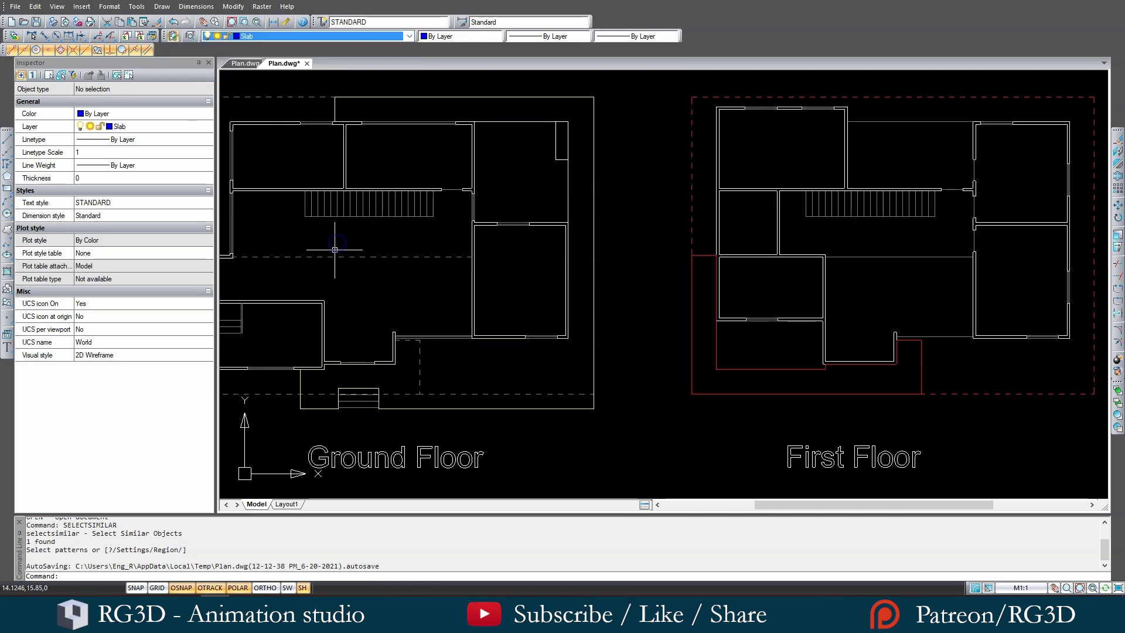
scroll(369, 252, down, 2)
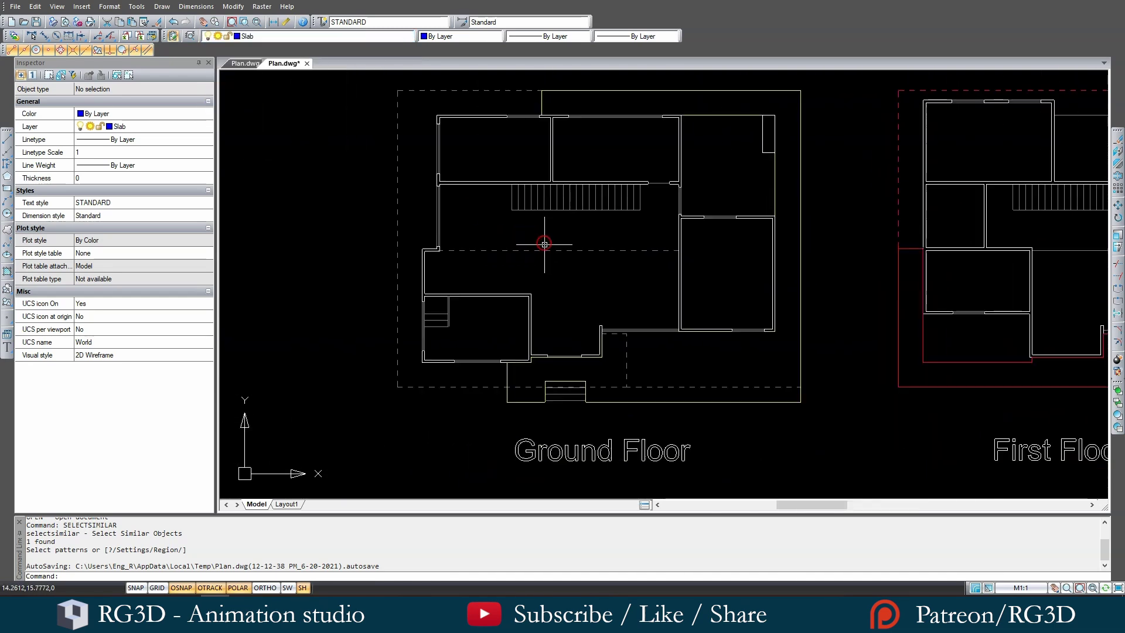
click(494, 294)
click(502, 255)
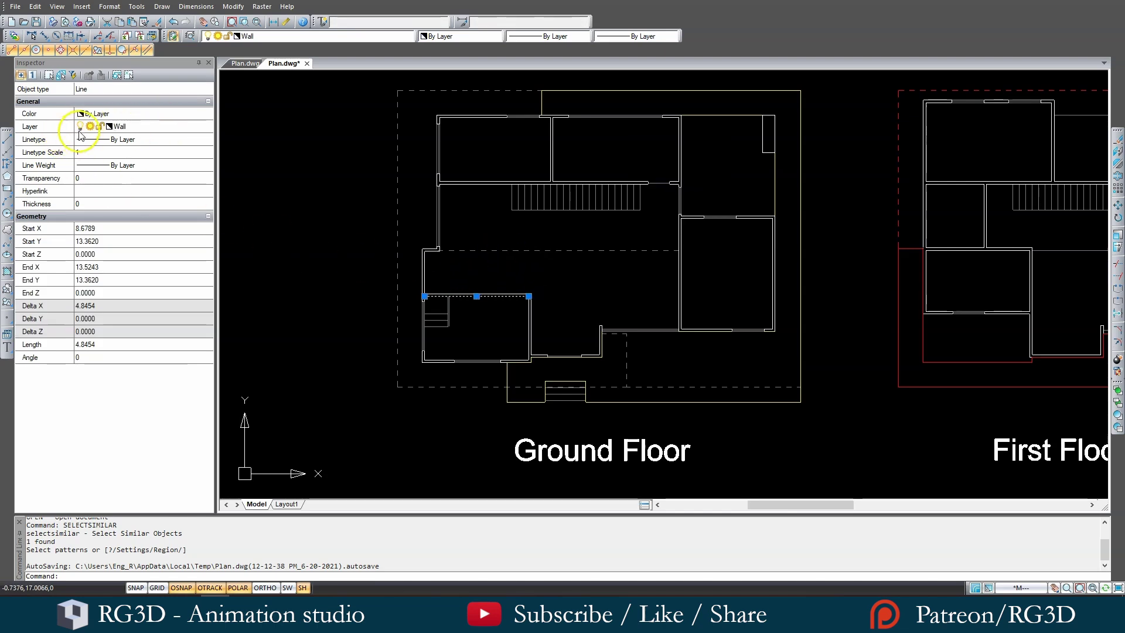
click(61, 76)
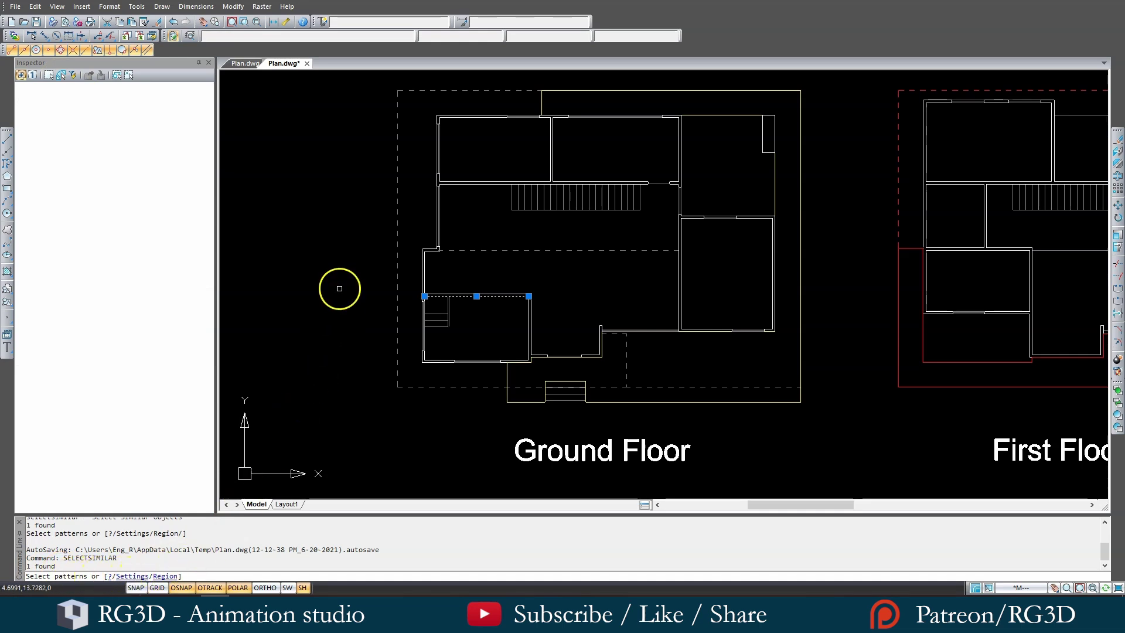
key(Return)
scroll(475, 244, down, 4)
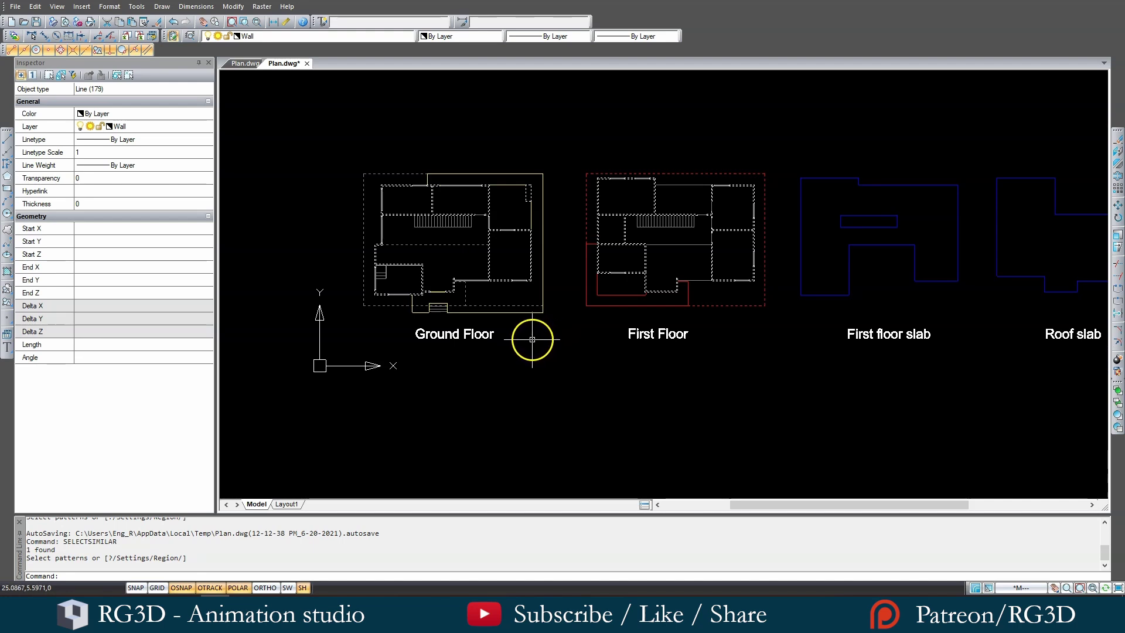
Step: Export the selected walls as wall.dxf, AutoCAD 2013 DXF with Selection Only, into the DXF folder
click(17, 7)
click(36, 125)
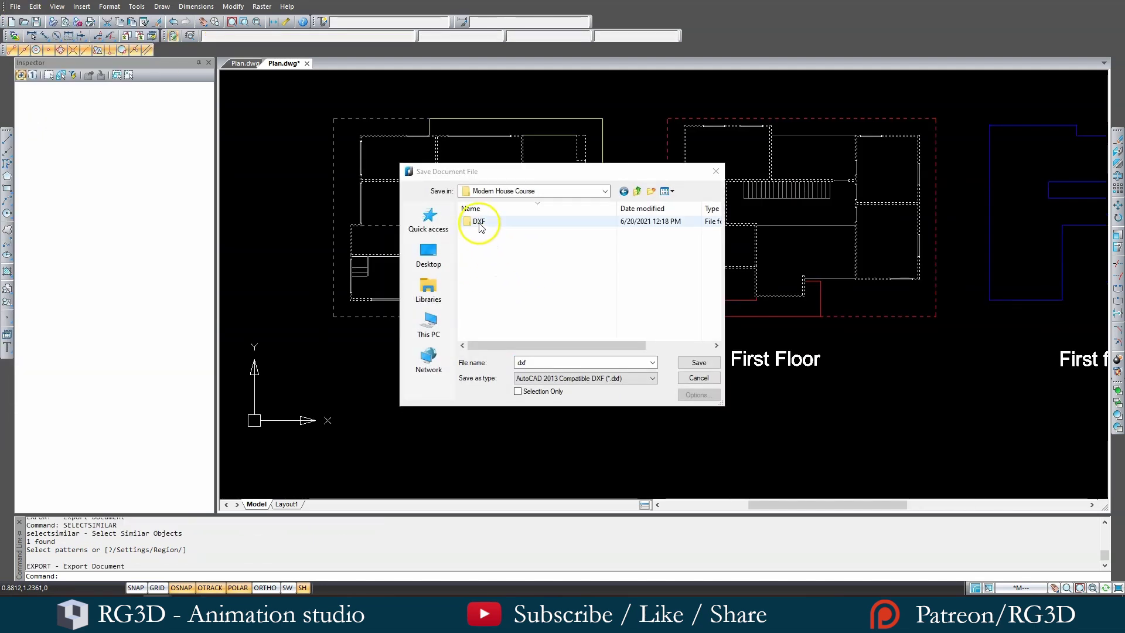
double_click(478, 222)
double_click(517, 362)
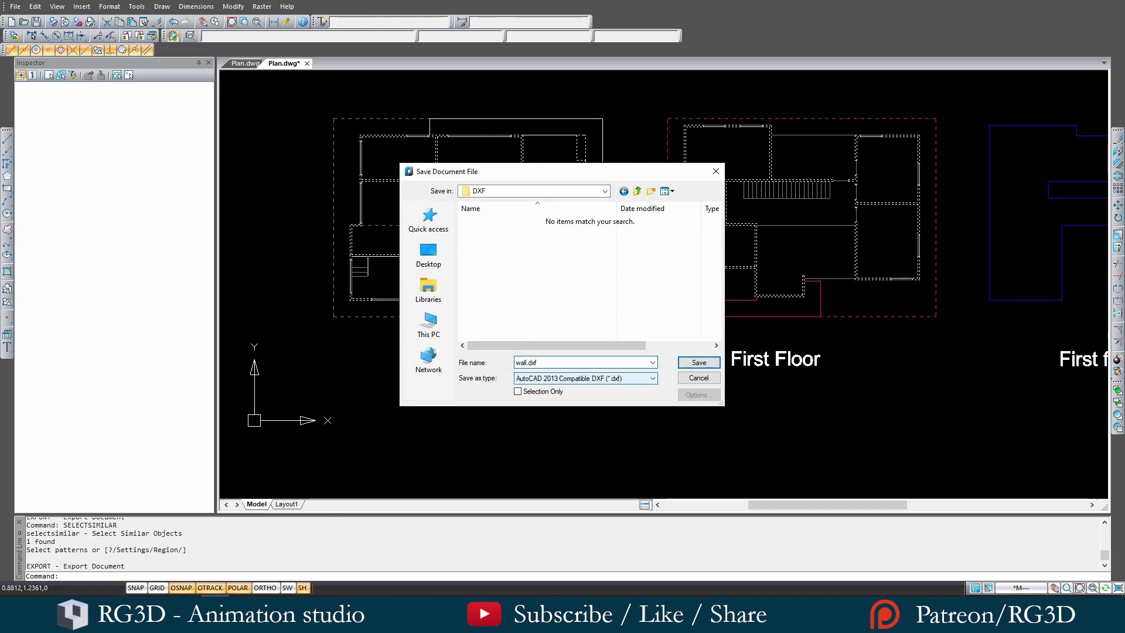
click(517, 391)
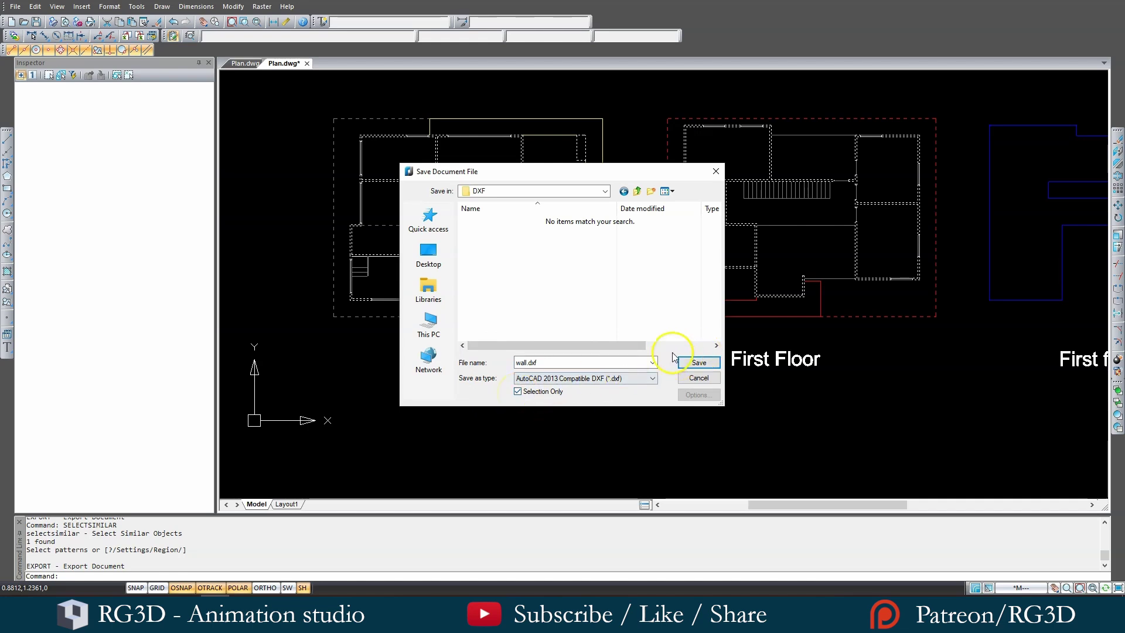
click(689, 363)
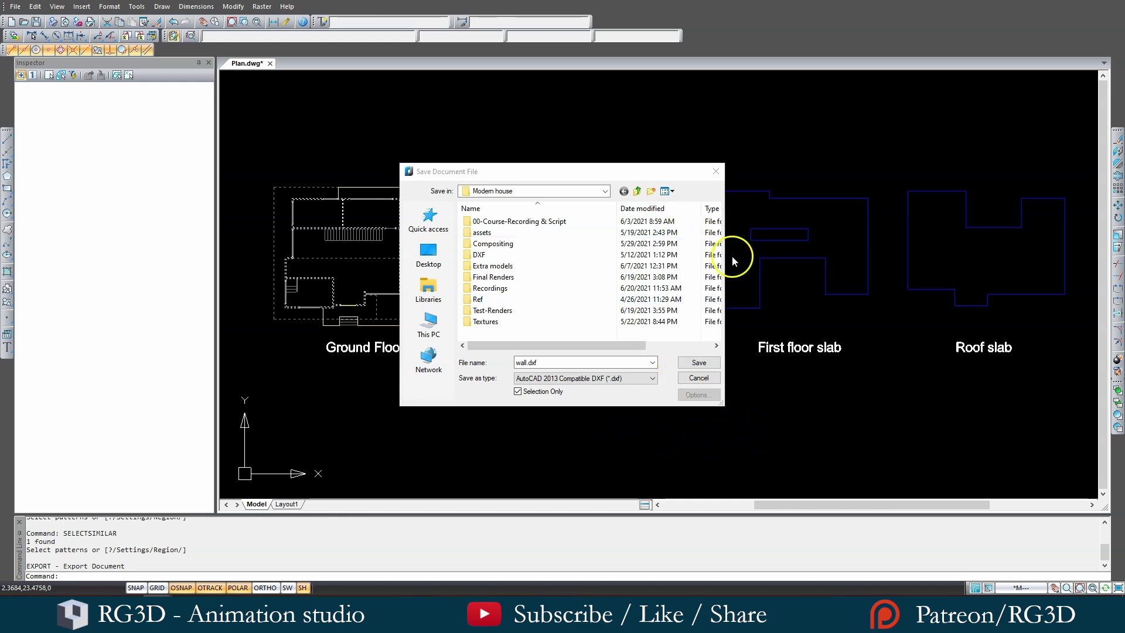
Step: Check the DXF folder for the 46 KB wall.dxf export
click(708, 192)
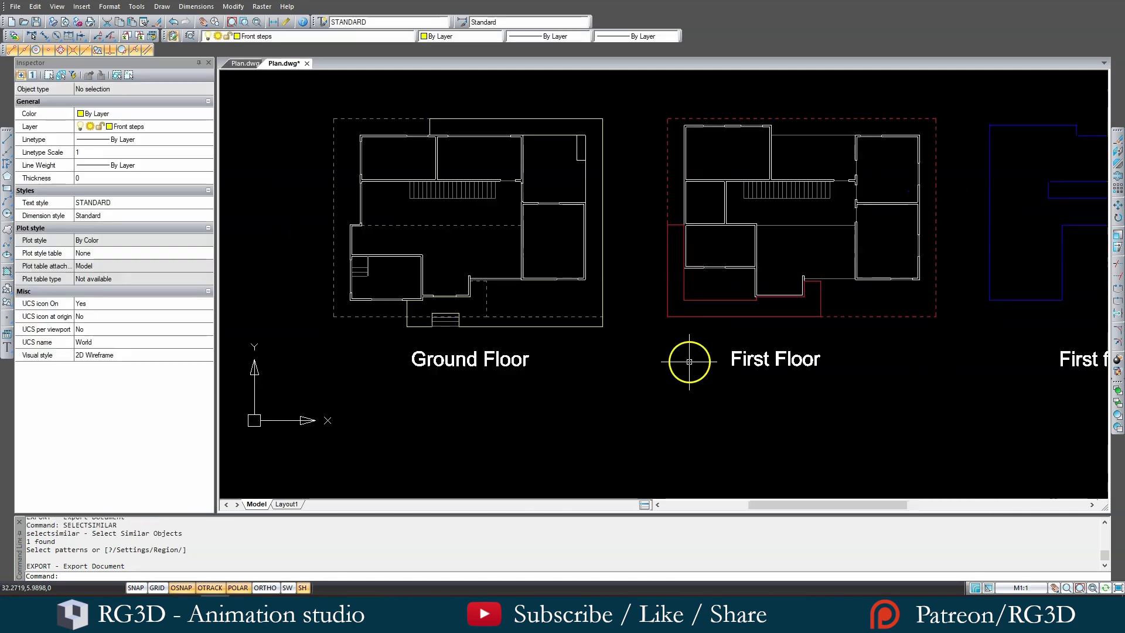
click(135, 593)
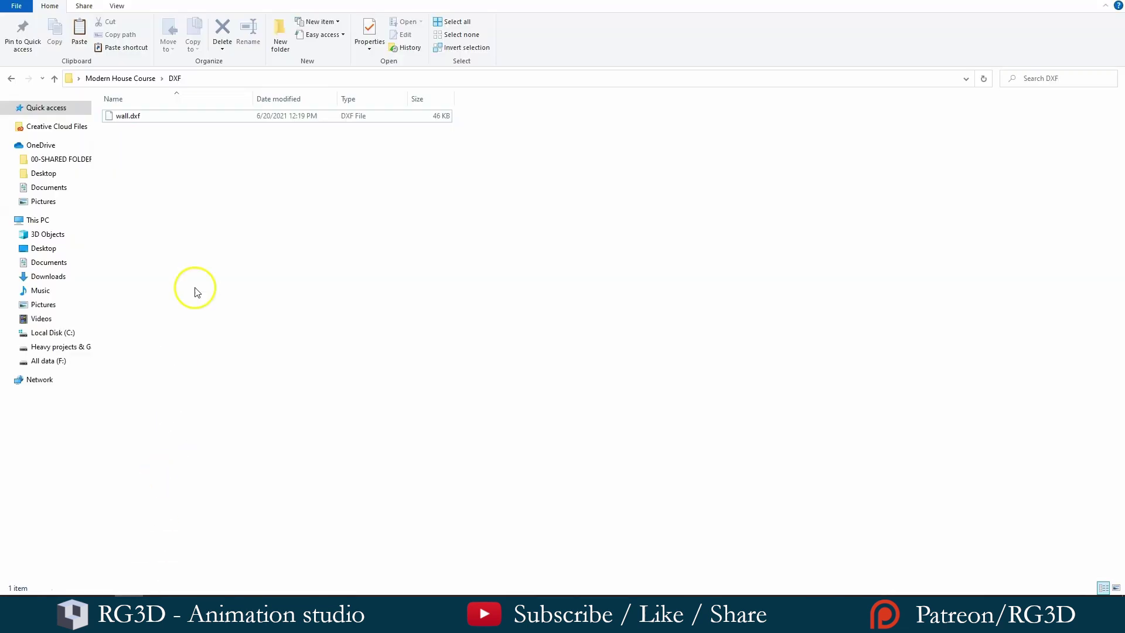
click(137, 119)
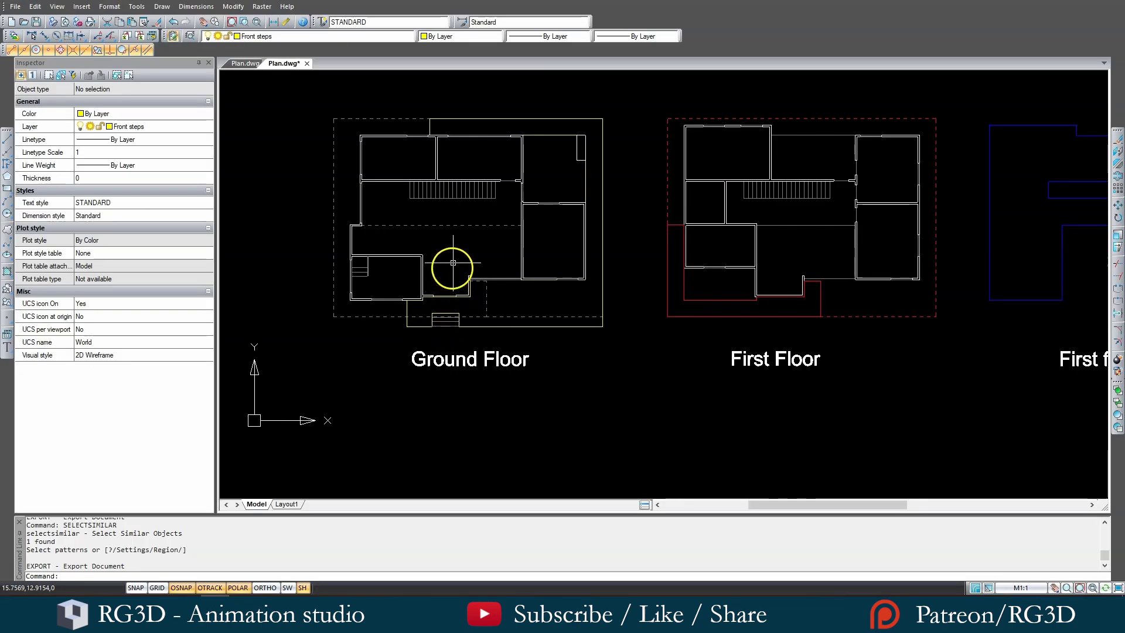
Step: Pick a Front steps line among the overlaps and select all 17 similar Front steps lines
click(328, 35)
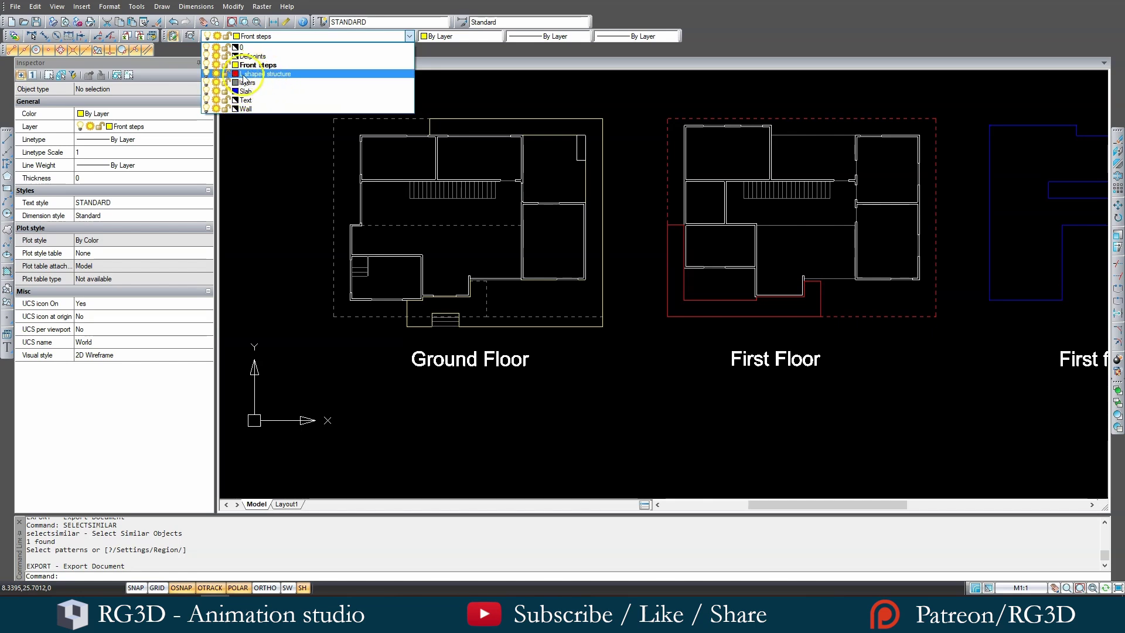
click(274, 141)
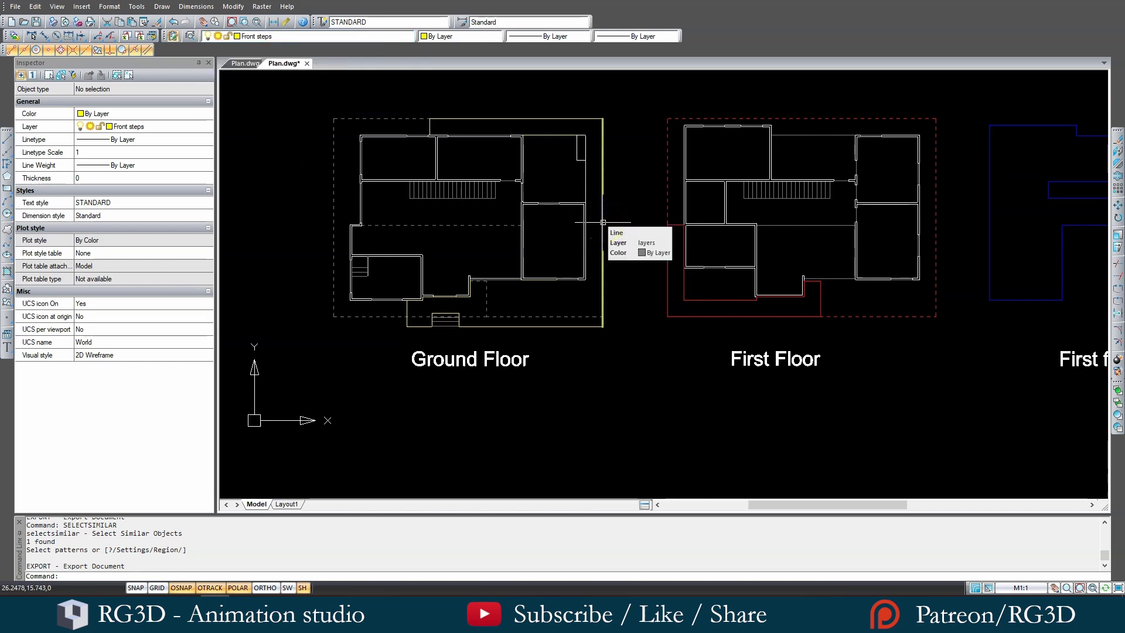
scroll(600, 232, up, 2)
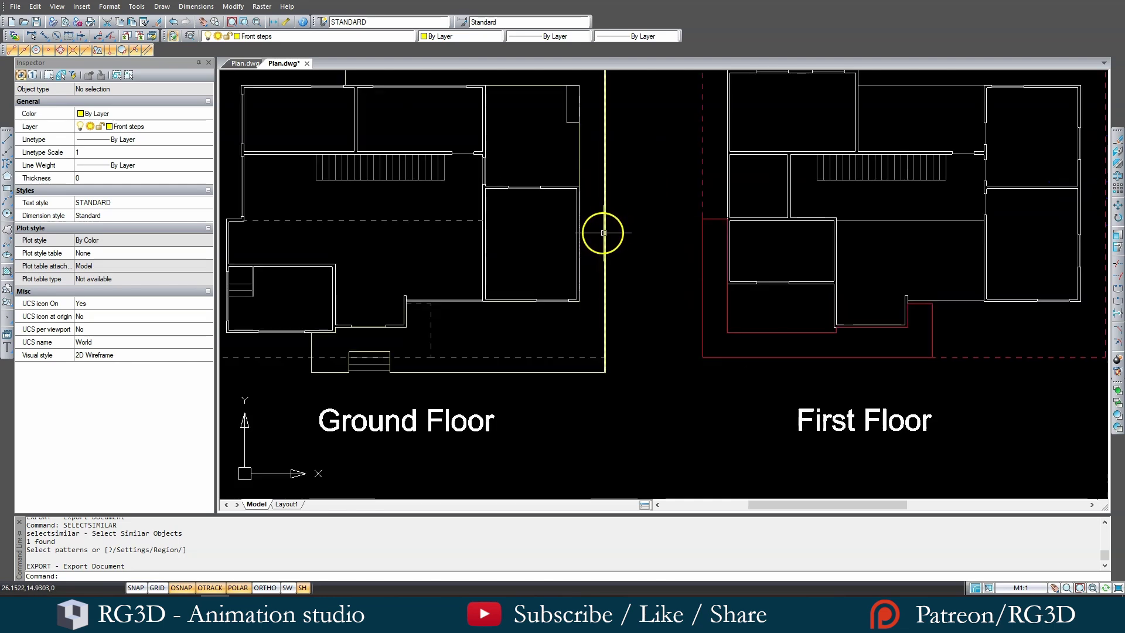
click(604, 229)
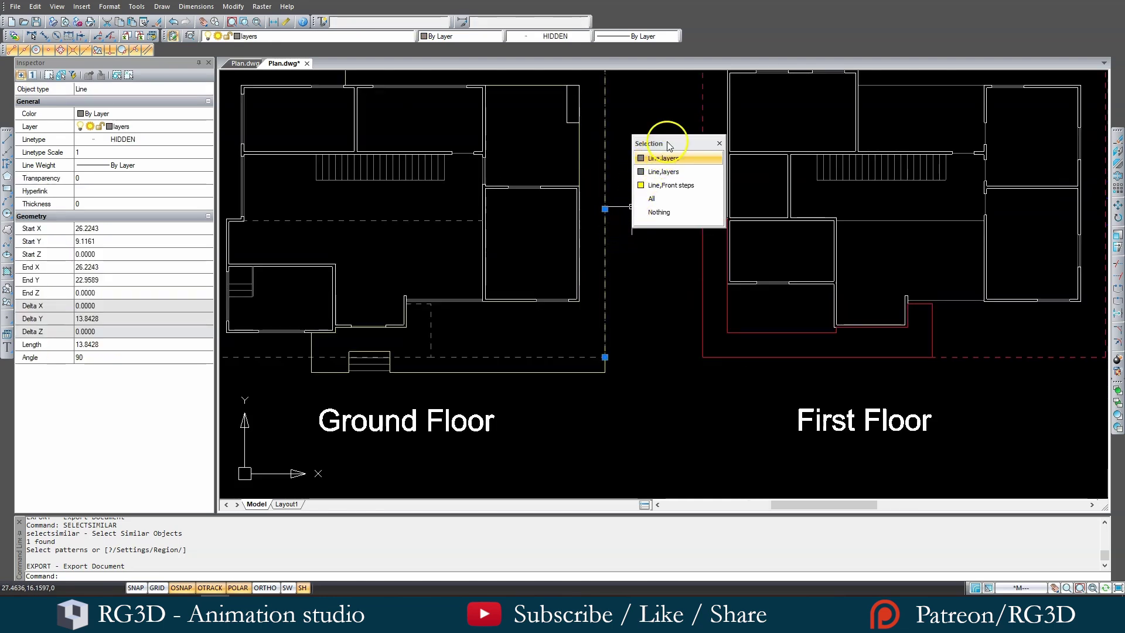
mouse_move(668, 146)
mouse_down()
mouse_move(654, 138)
mouse_move(663, 154)
mouse_up()
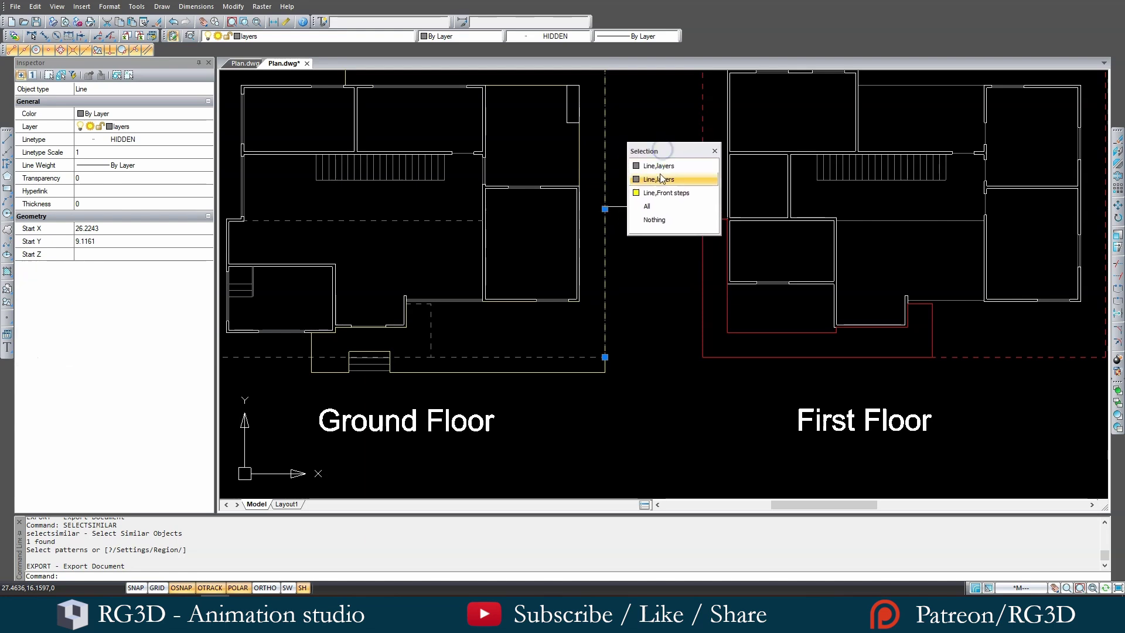
click(664, 196)
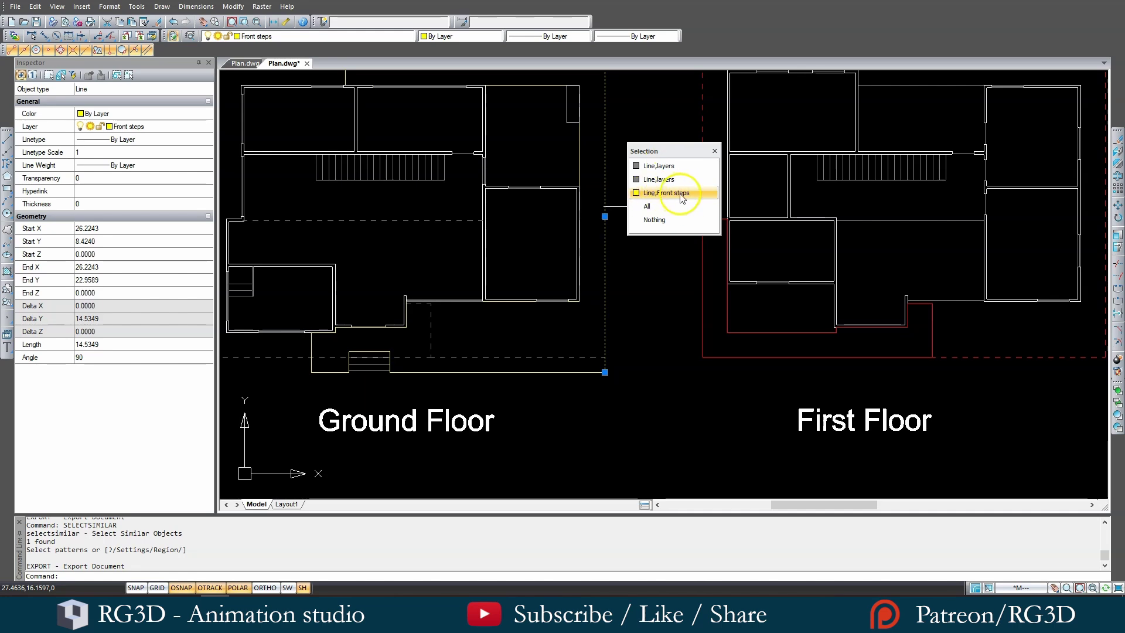
click(680, 195)
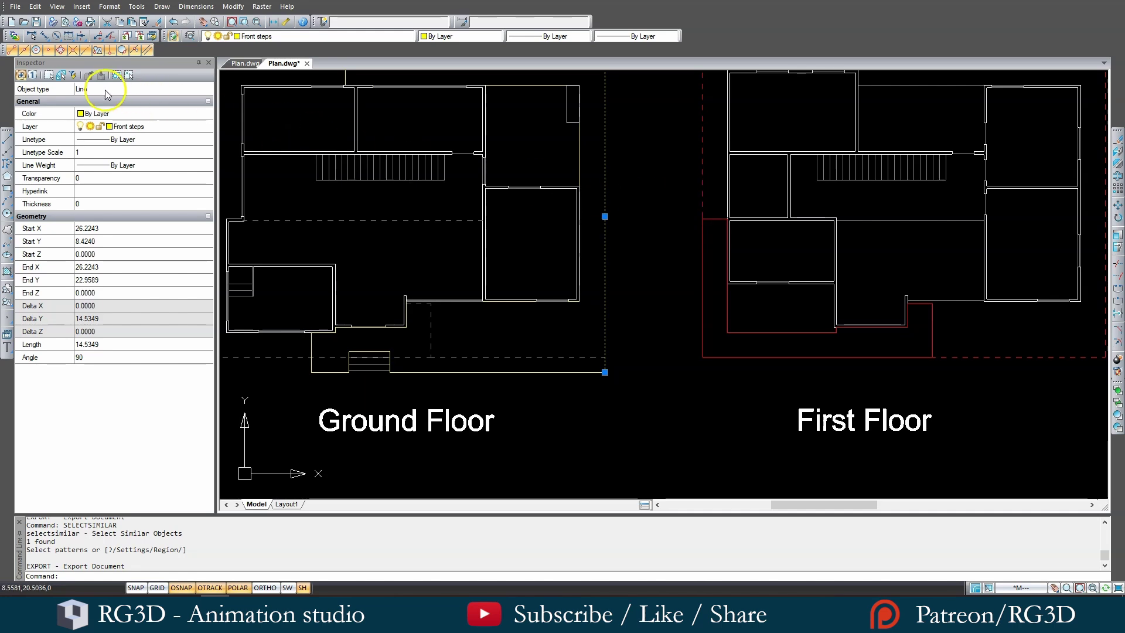
click(63, 77)
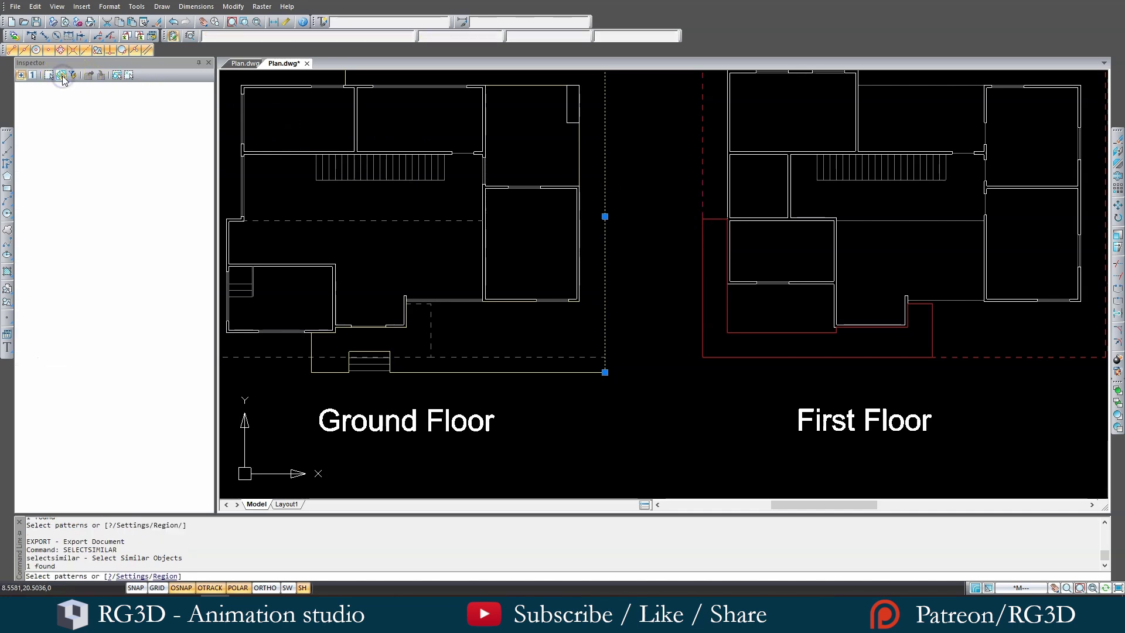
key(Return)
middle_drag(683, 234, 793, 269)
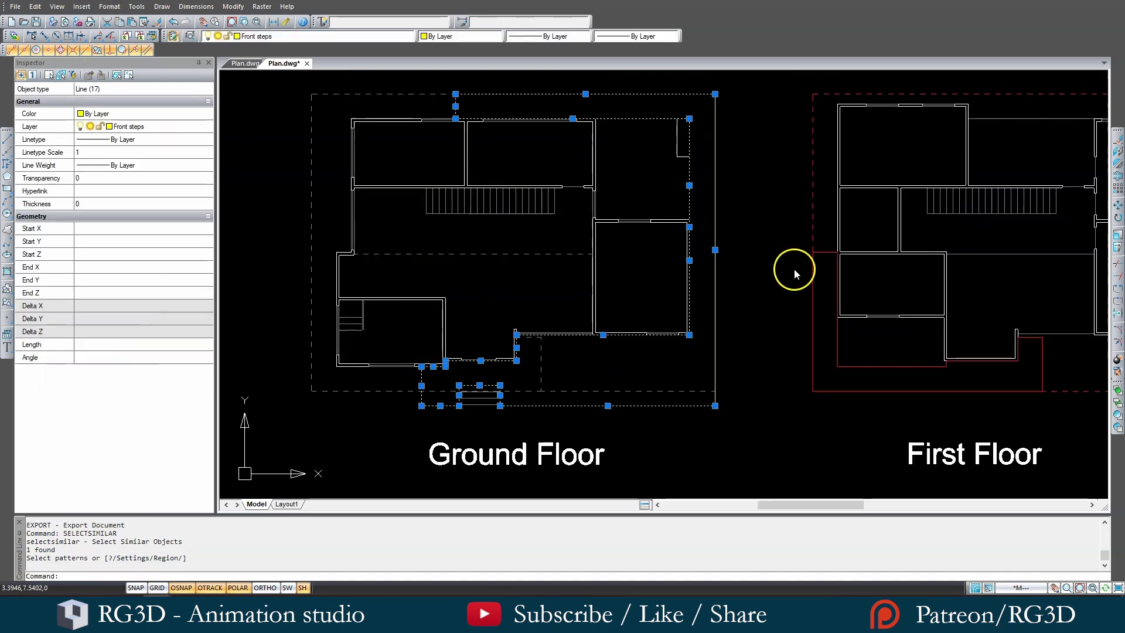
Step: Export the selected front steps as a DXF file into the DXF folder
click(15, 6)
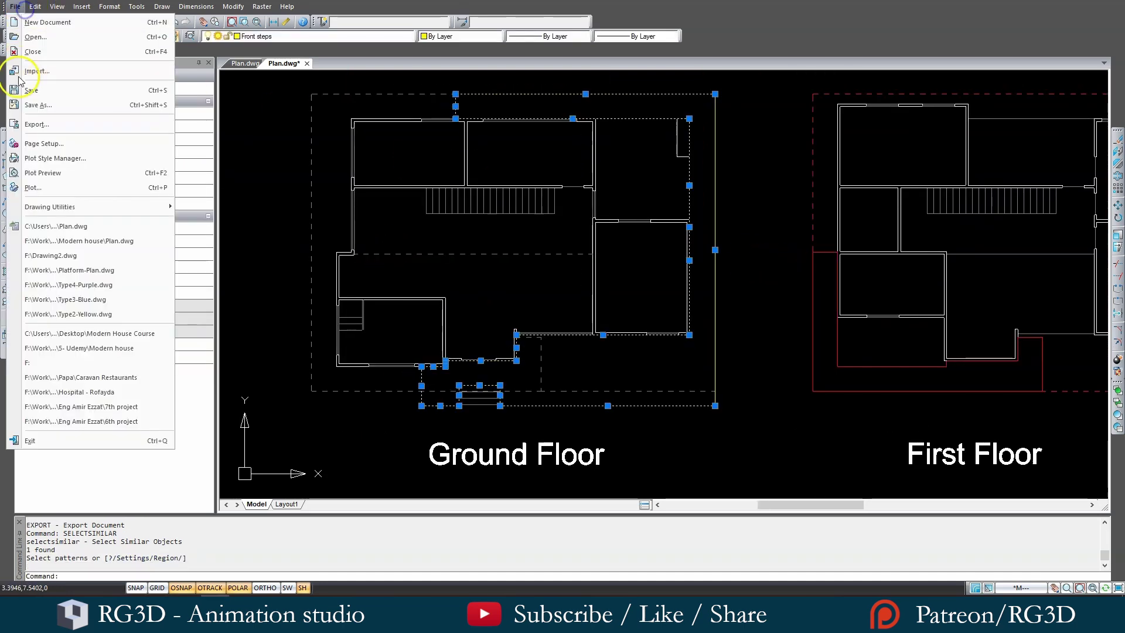
click(33, 126)
double_click(481, 222)
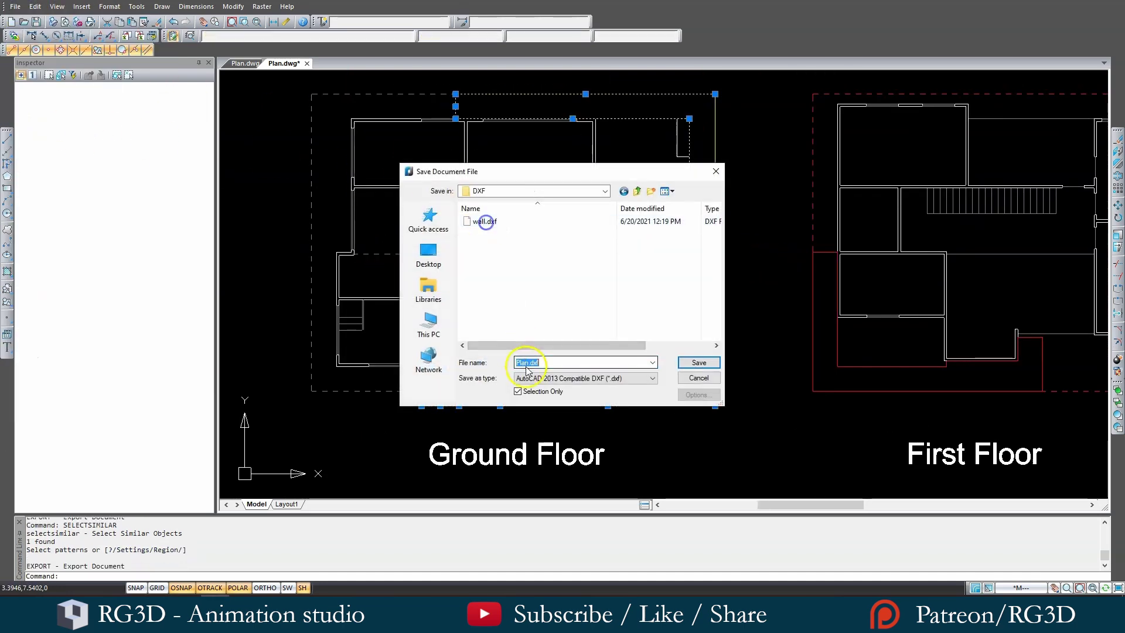
key(Return)
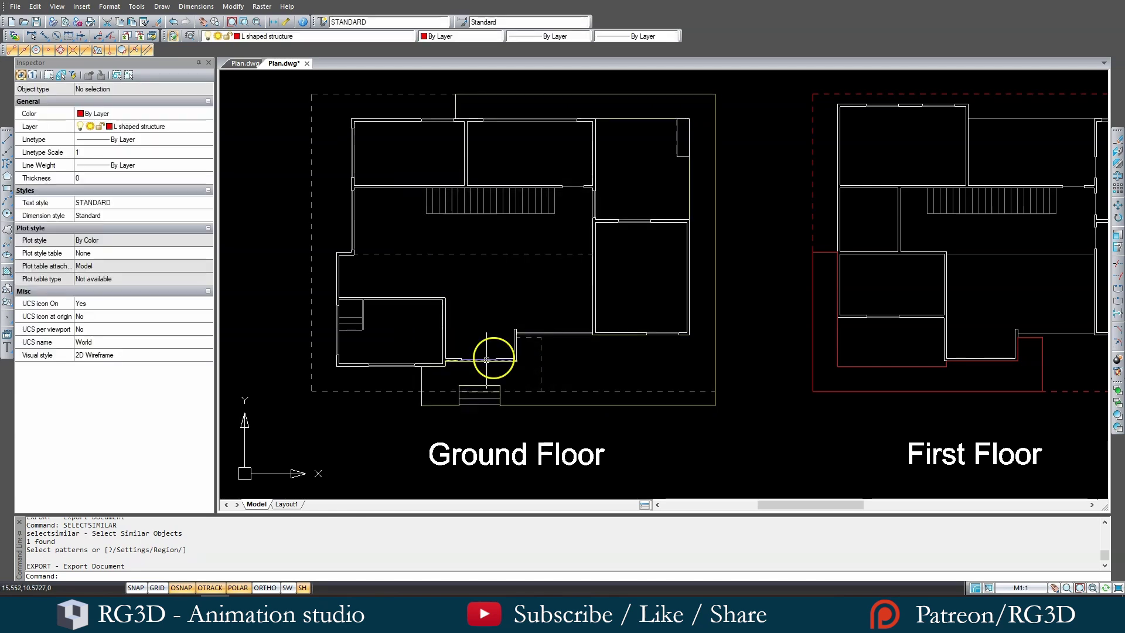
Step: Pick a red L-shaped structure line on the First Floor and select all ten similar lines
click(311, 36)
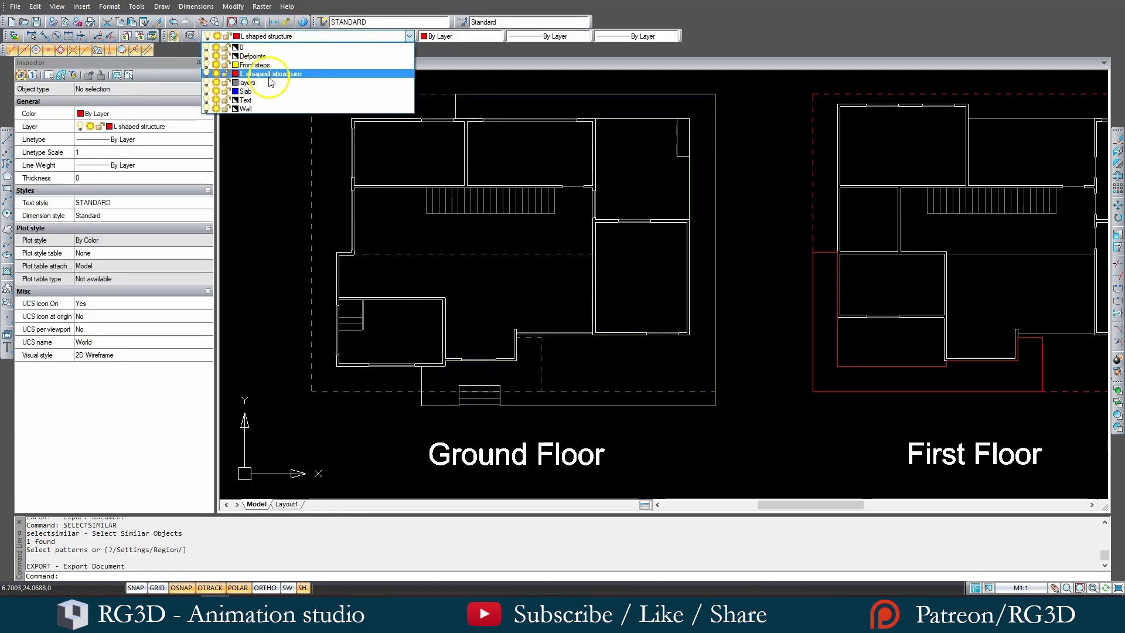
click(262, 78)
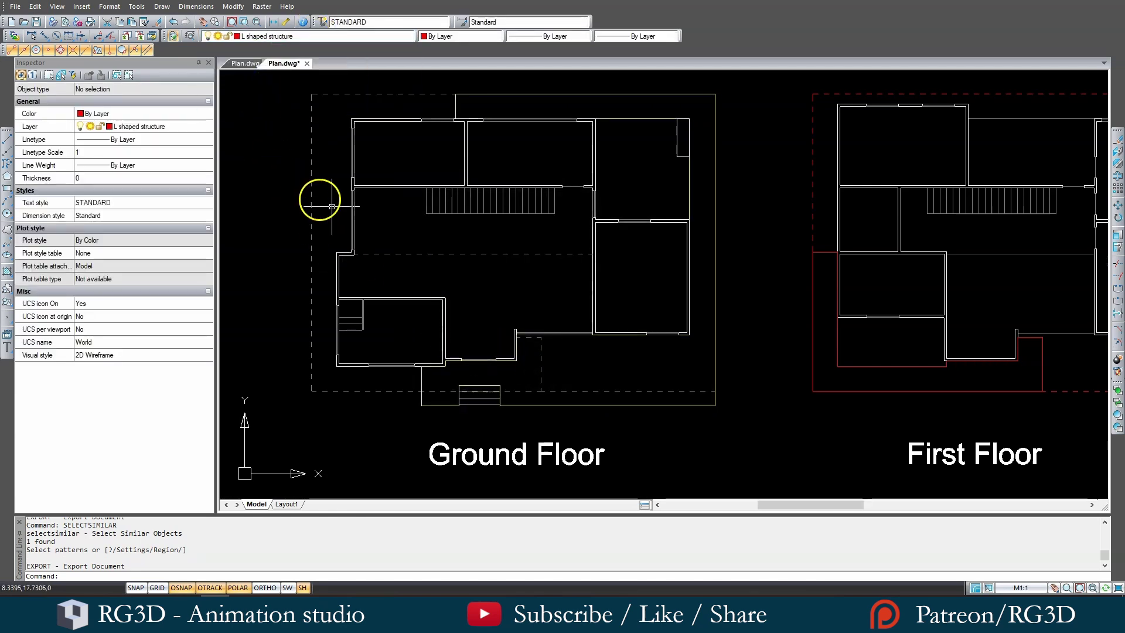
scroll(522, 238, down, 2)
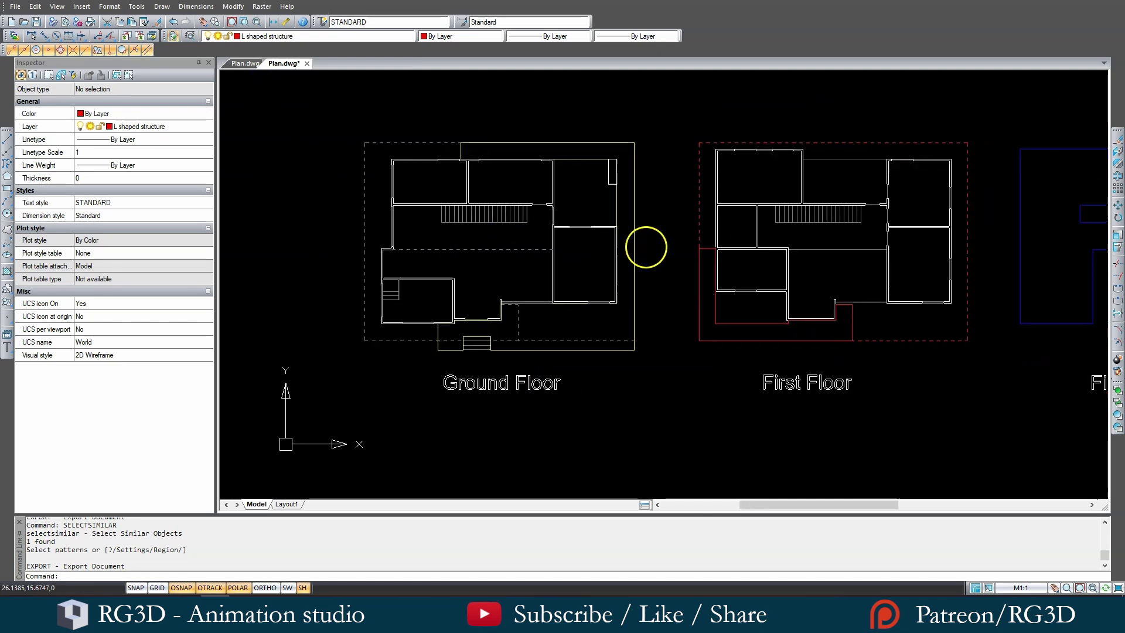
mouse_move(645, 246)
middle_down()
mouse_move(442, 226)
mouse_move(232, 226)
middle_up()
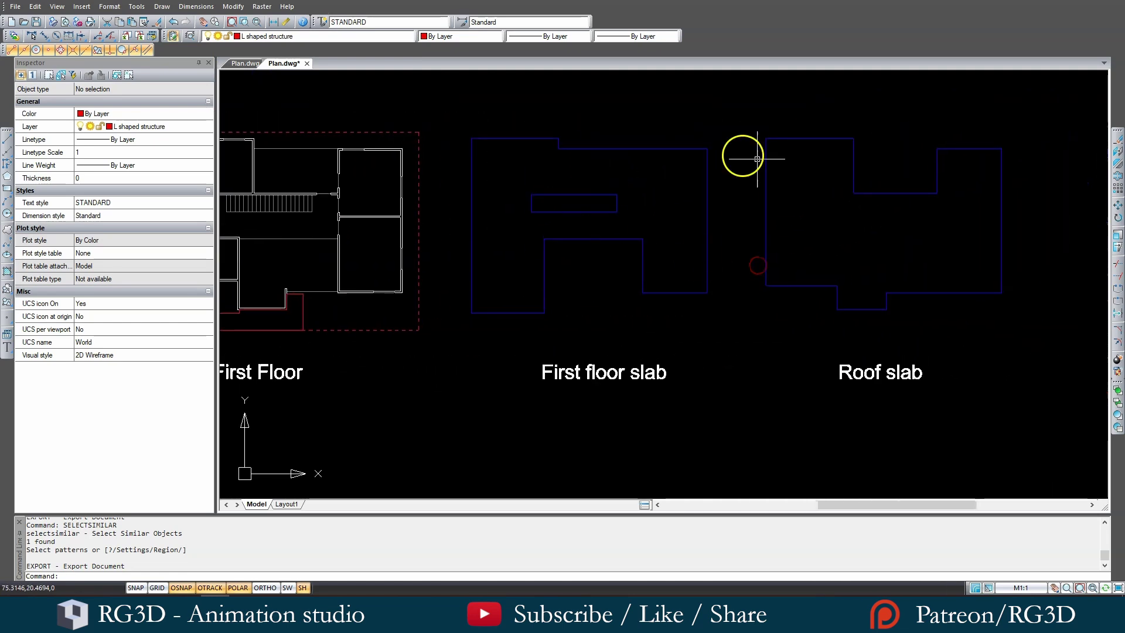
middle_drag(626, 287, 859, 288)
scroll(501, 243, up, 2)
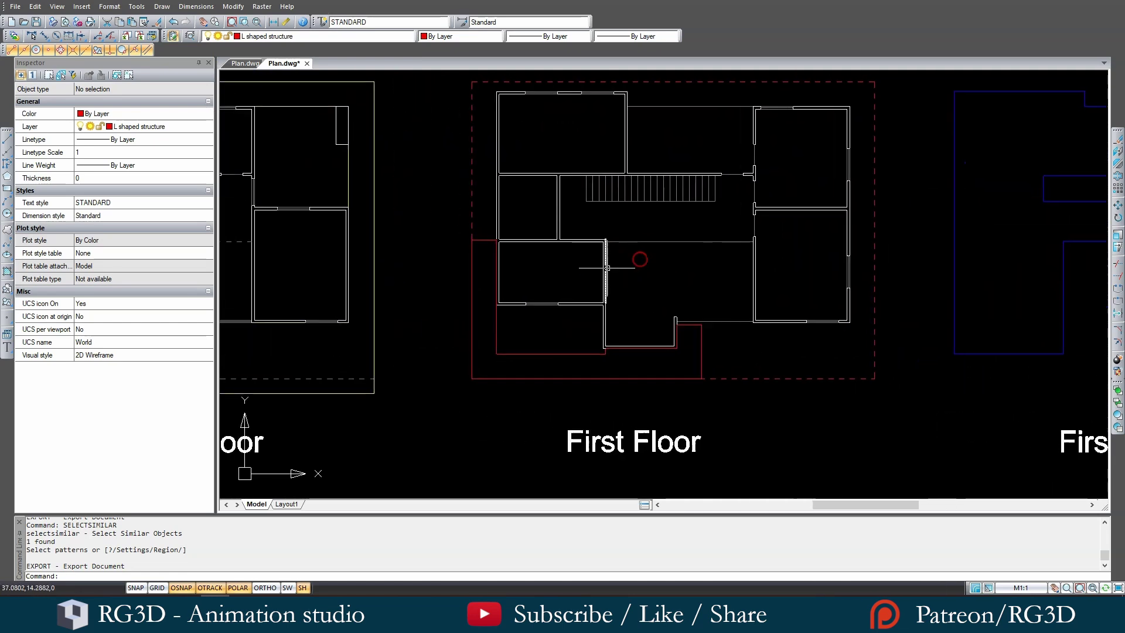
click(472, 308)
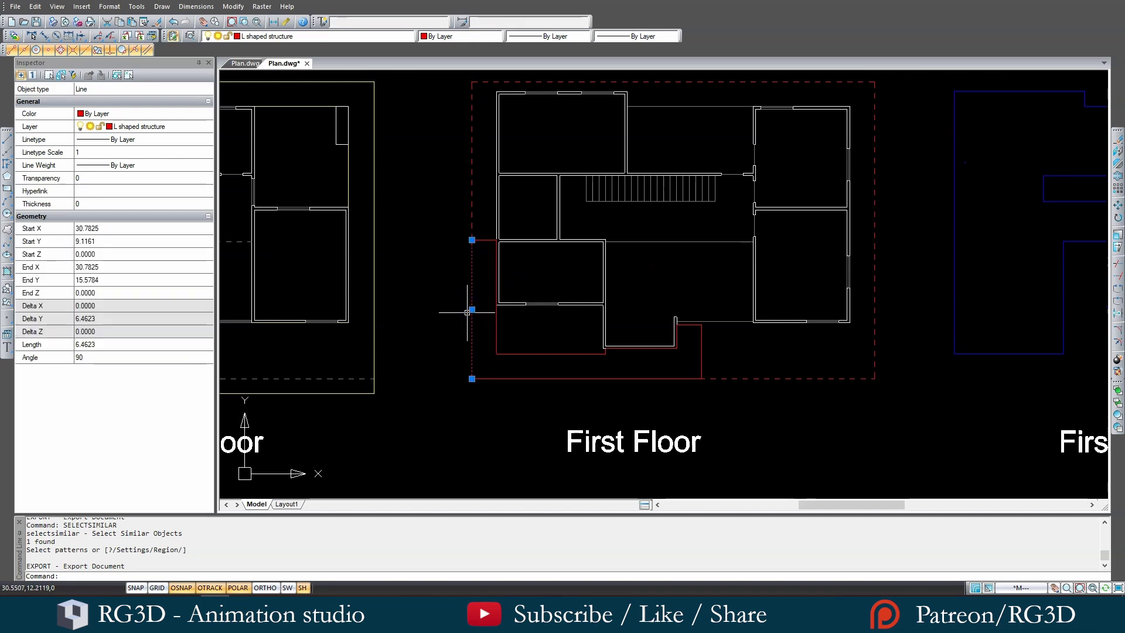
click(61, 75)
key(Return)
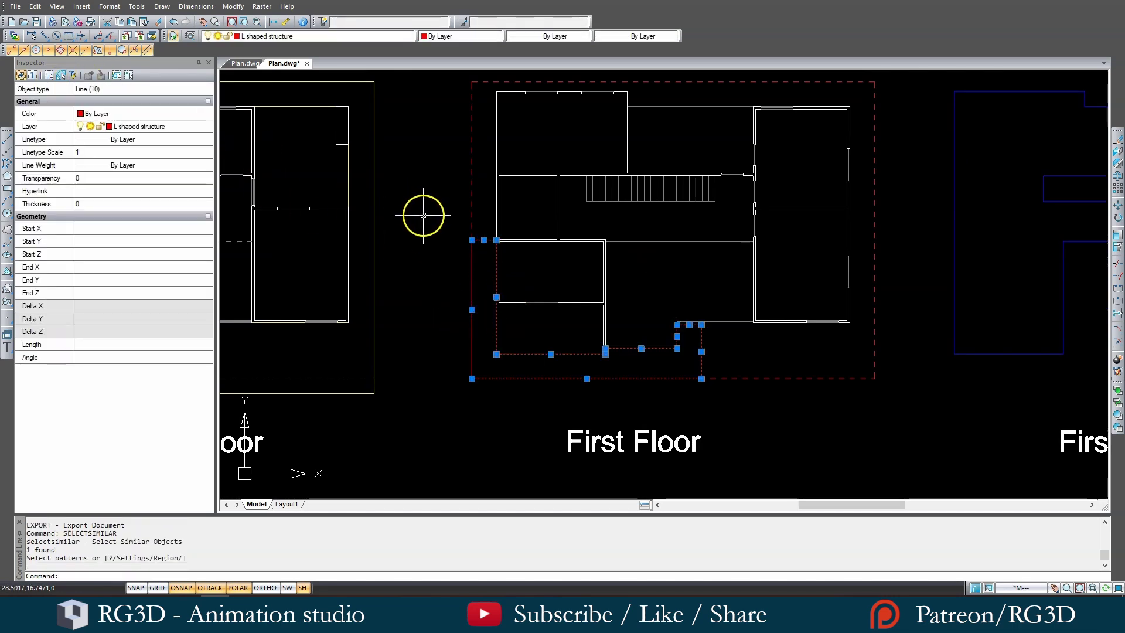
Step: Export the ten selected lines as L-Structure.dxf with Selection Only
click(14, 7)
click(35, 101)
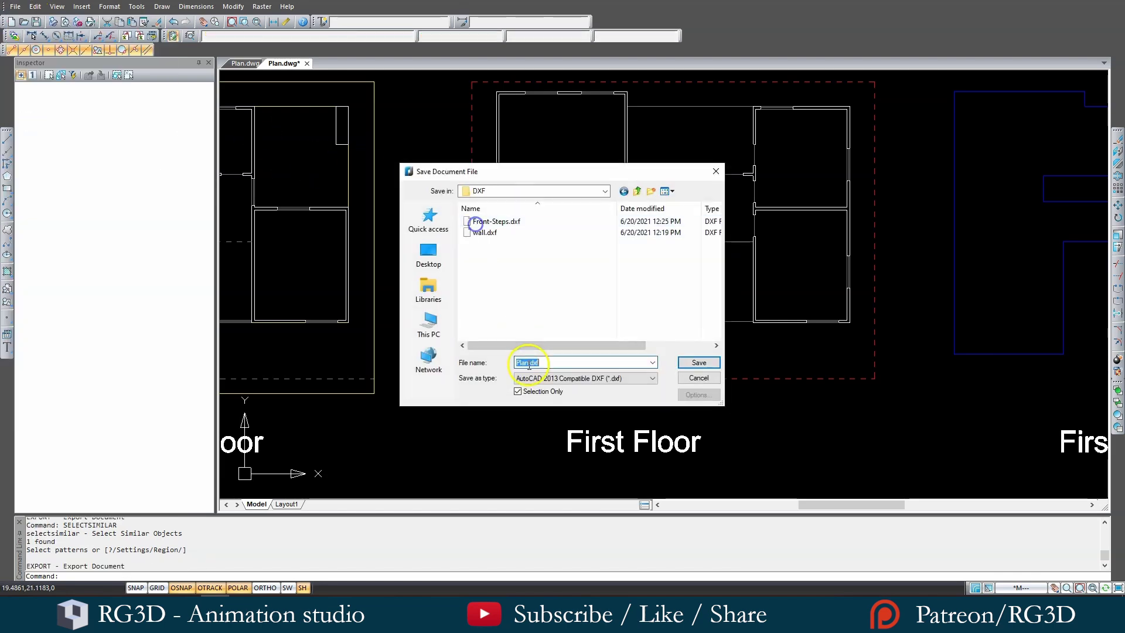
key(Return)
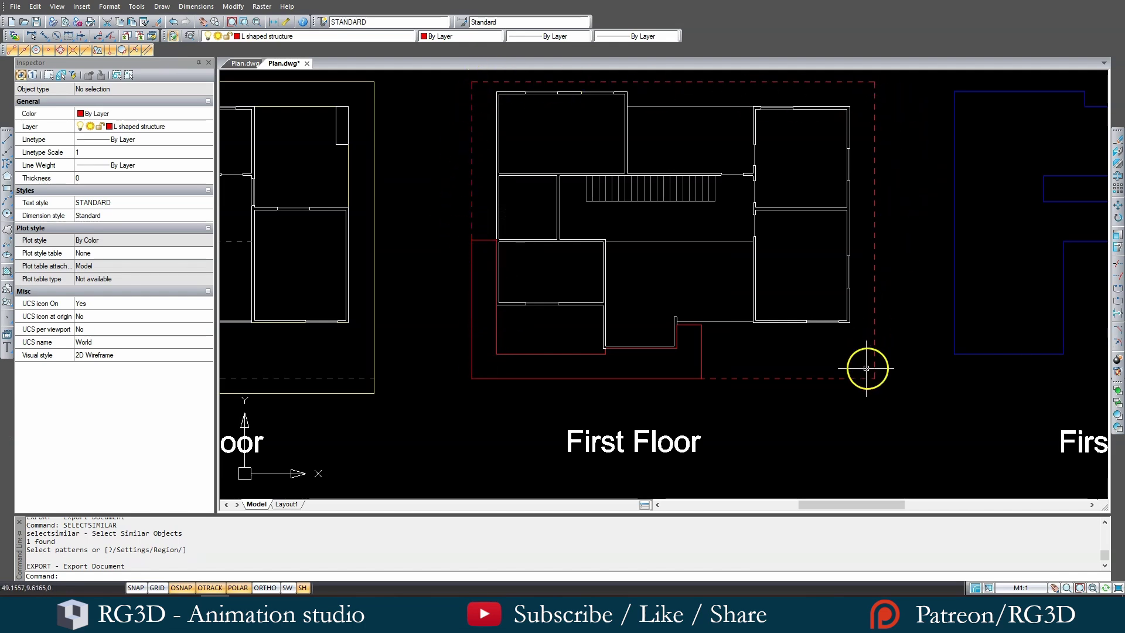
middle_drag(655, 348, 564, 376)
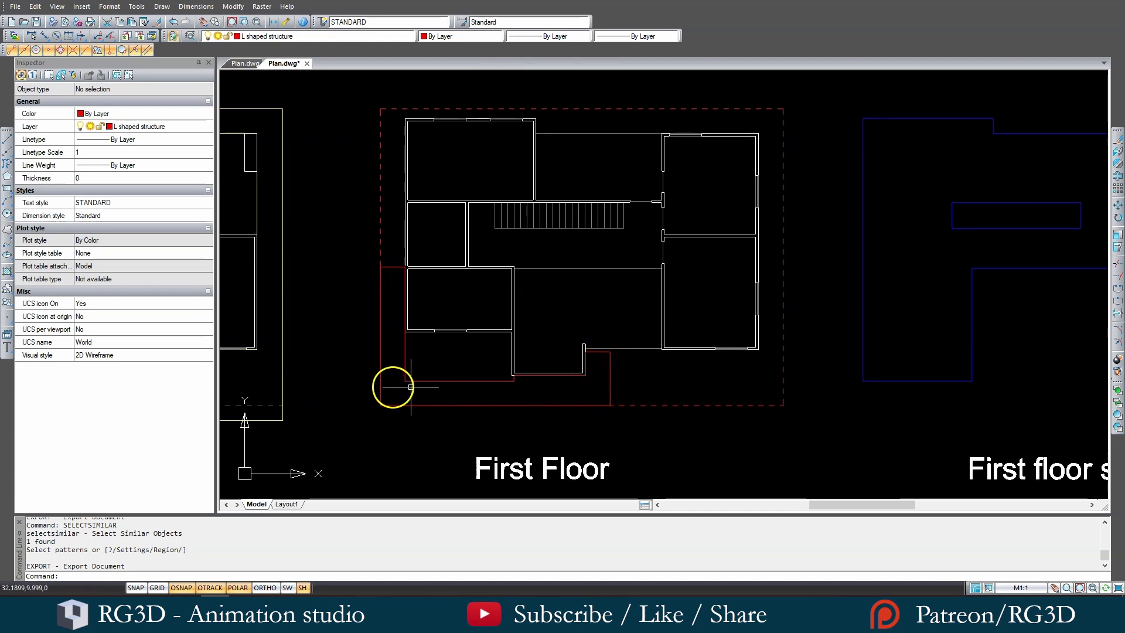
scroll(673, 278, down, 4)
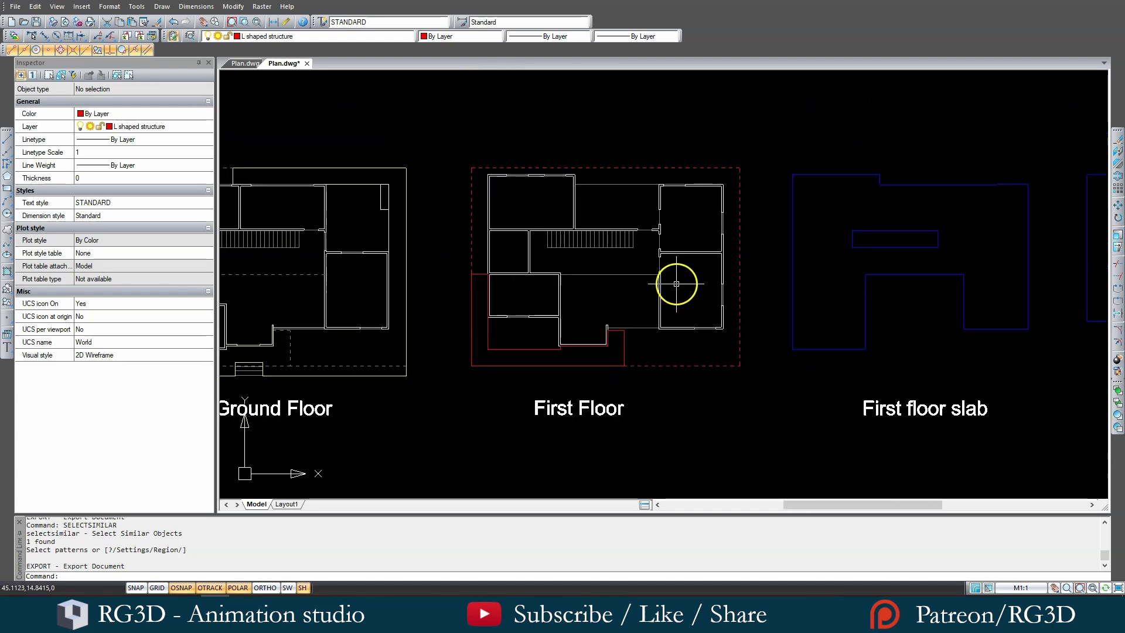
scroll(674, 279, up, 3)
middle_drag(592, 266, 328, 256)
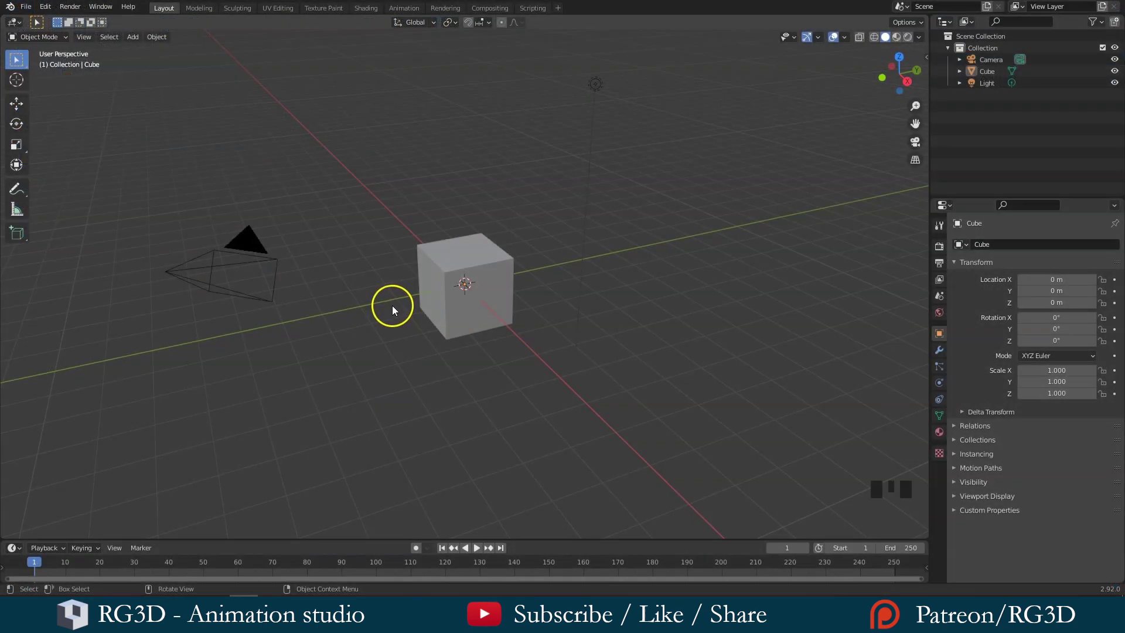
Step: Select all and delete the default camera, cube and light
key(a)
key(x)
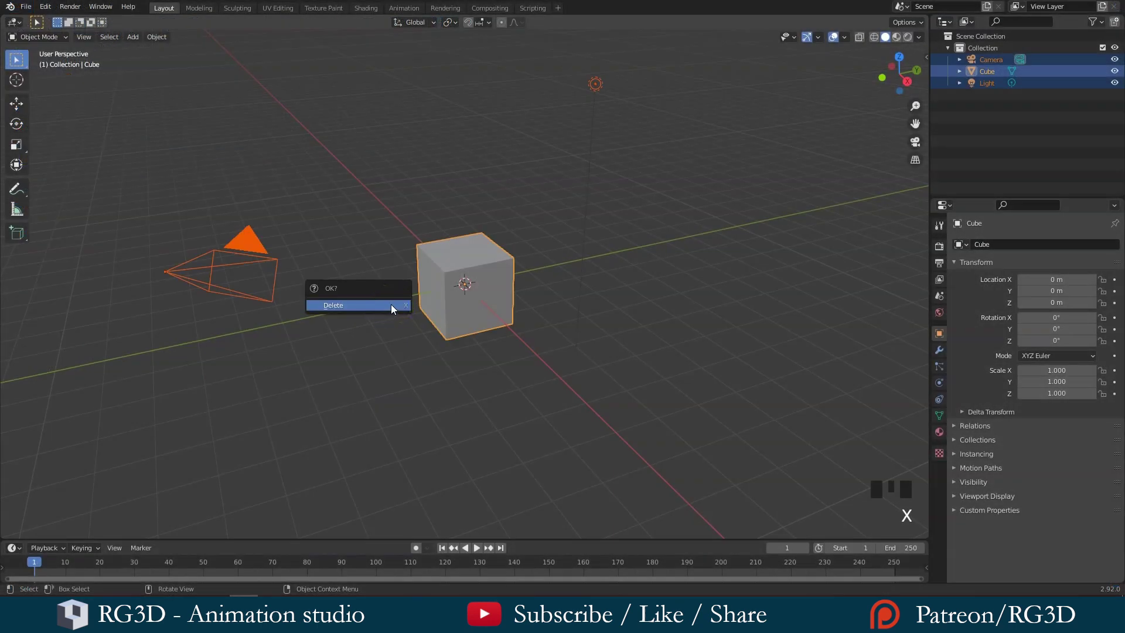
click(357, 308)
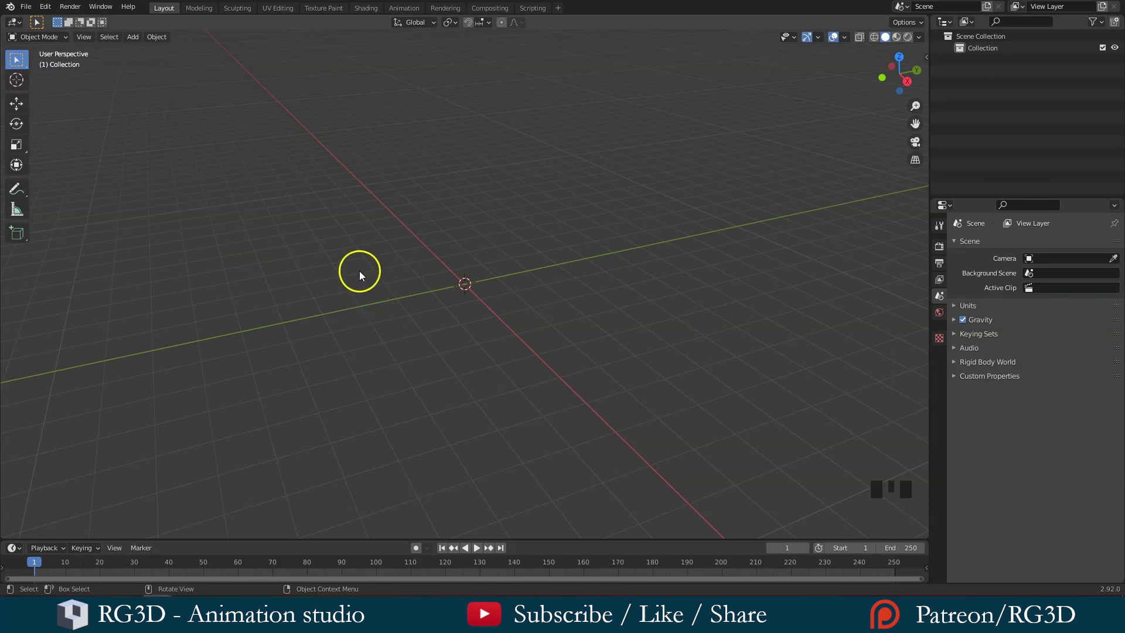
Step: In Preferences Add-ons, search 'DXF' and enable Import-Export: Import AutoCAD DXF Format
click(45, 6)
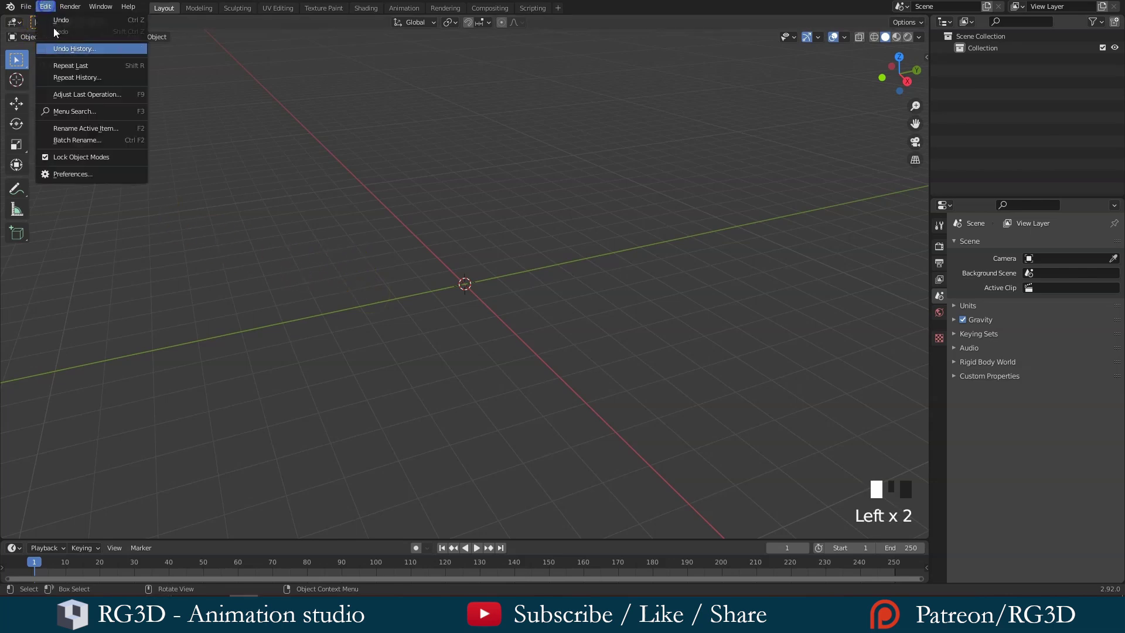
click(78, 174)
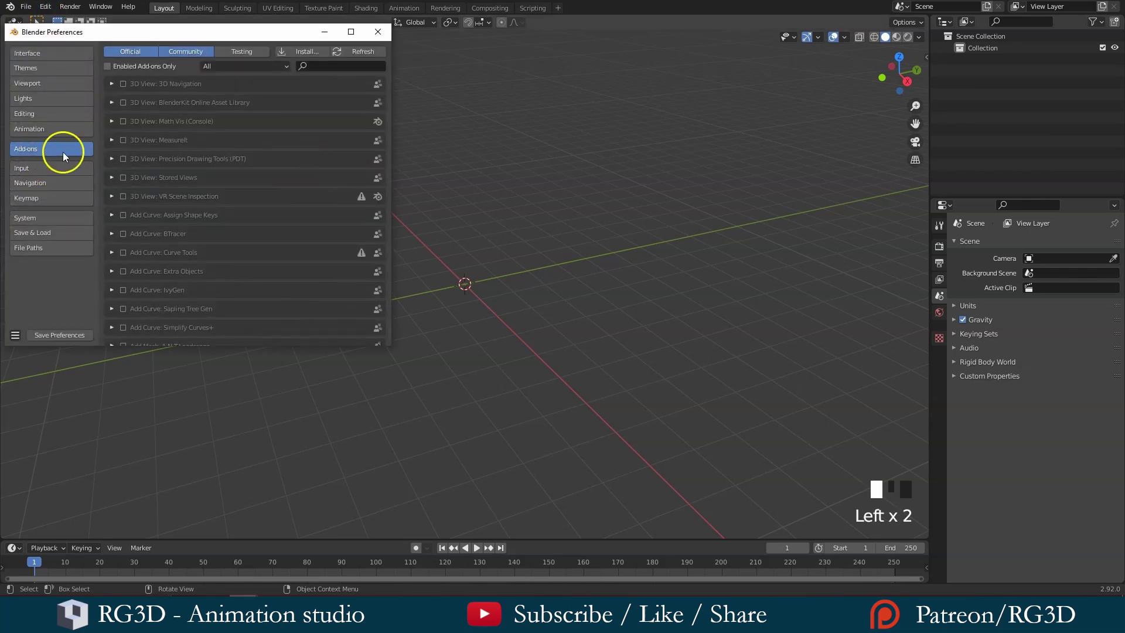
click(323, 65)
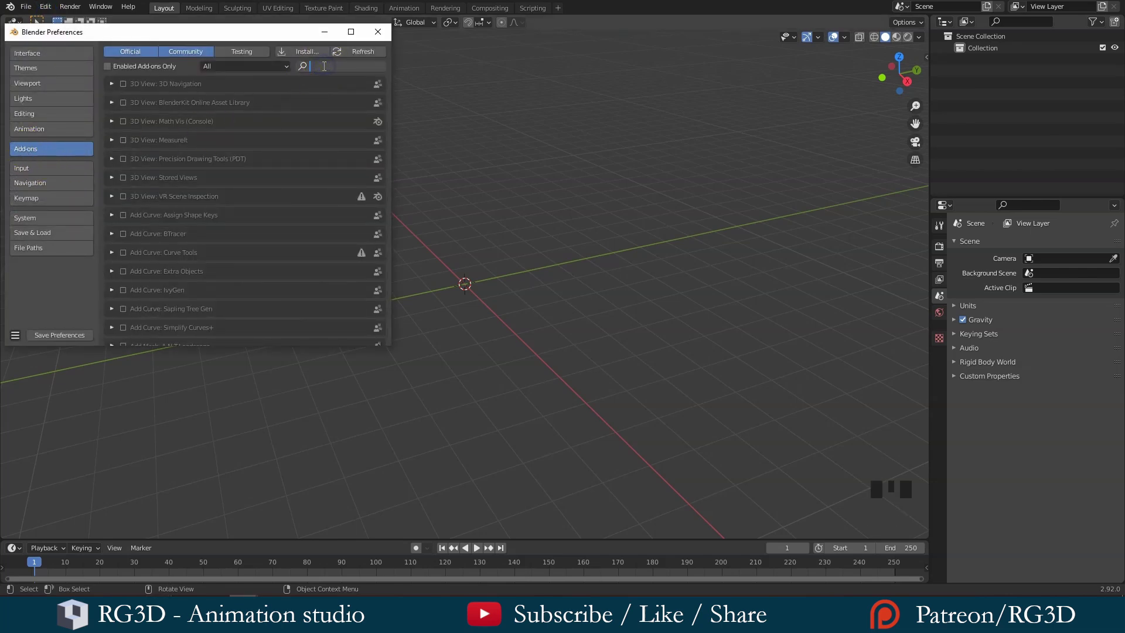
text(DXF)
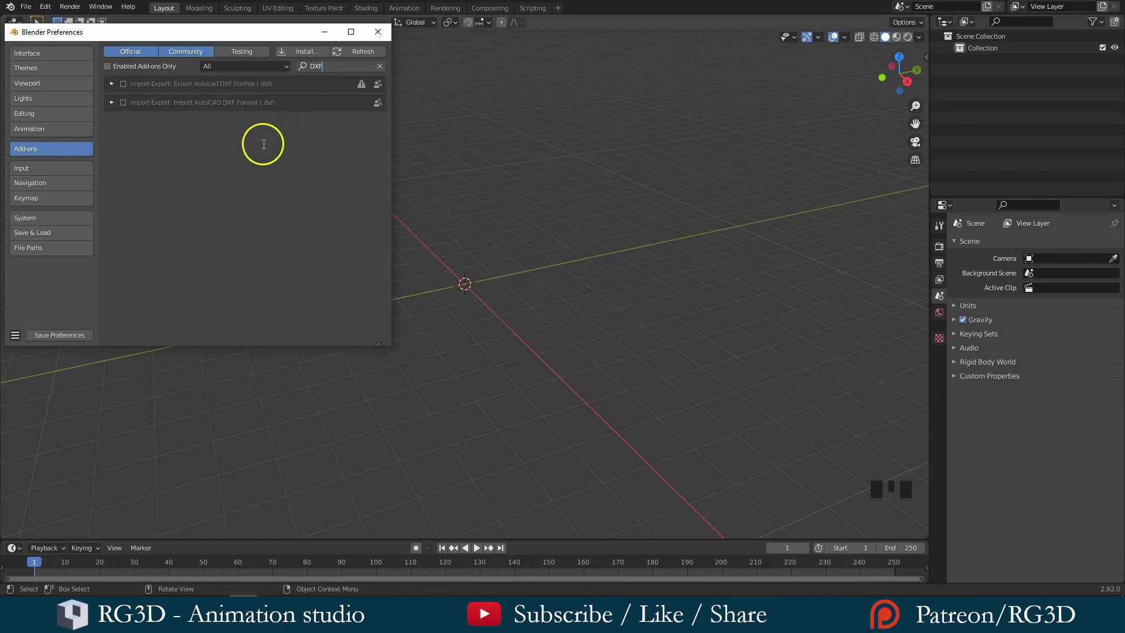
click(264, 145)
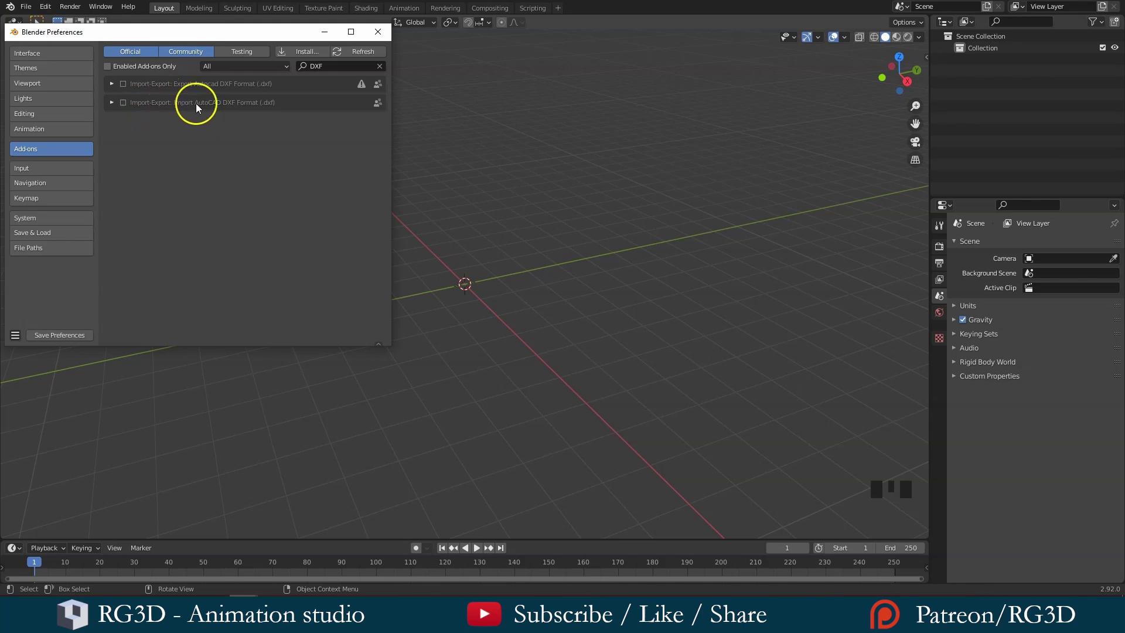
click(123, 103)
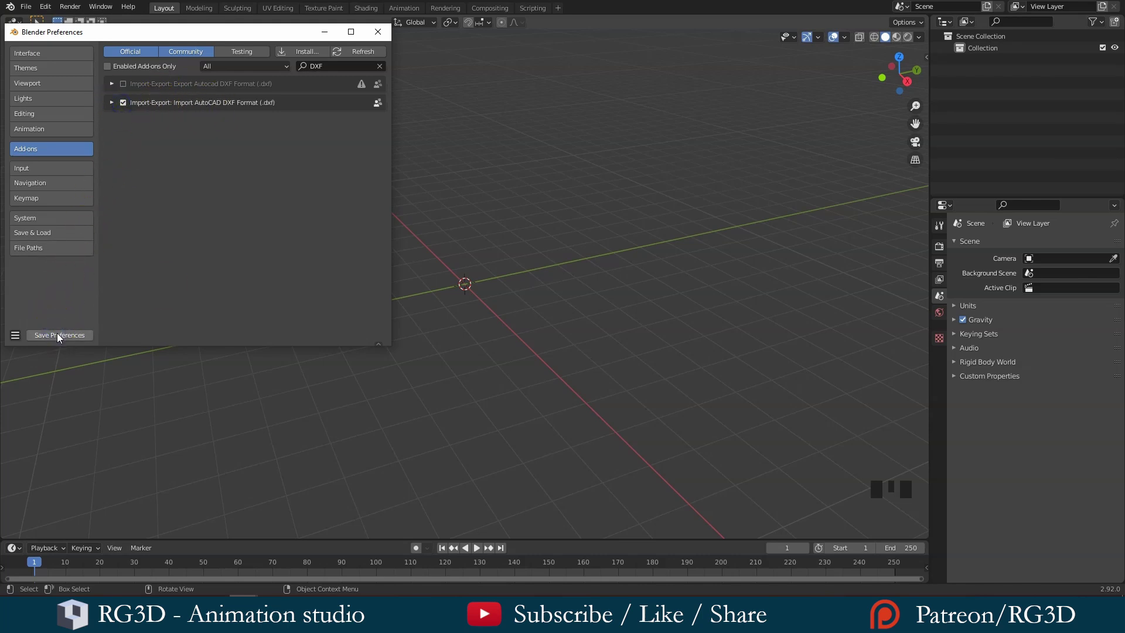
Step: Close Preferences and, via File > Import > AutoCAD DXF, pick Desktop/Modern House Course/DXF/wall.dxf
click(378, 31)
click(26, 7)
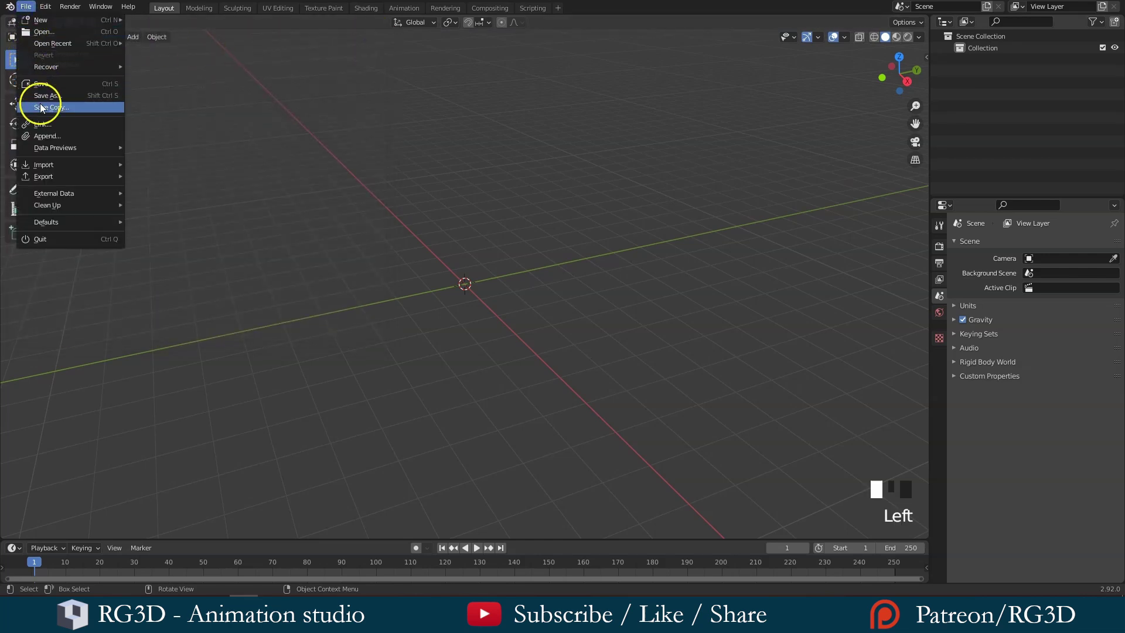
mouse_move(45, 164)
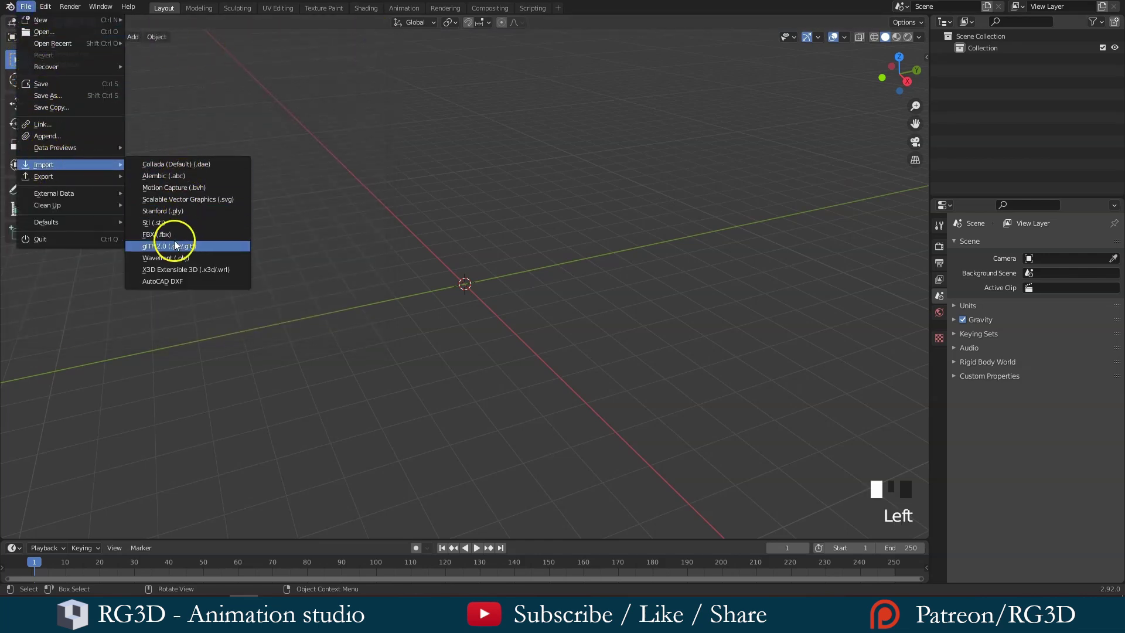
click(186, 283)
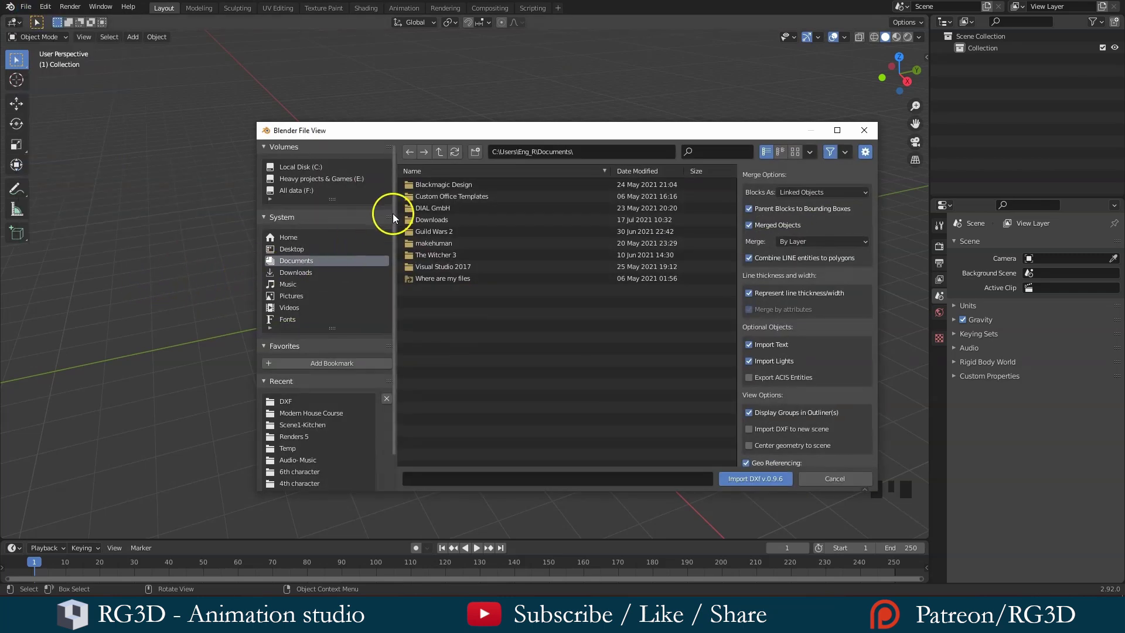
click(292, 248)
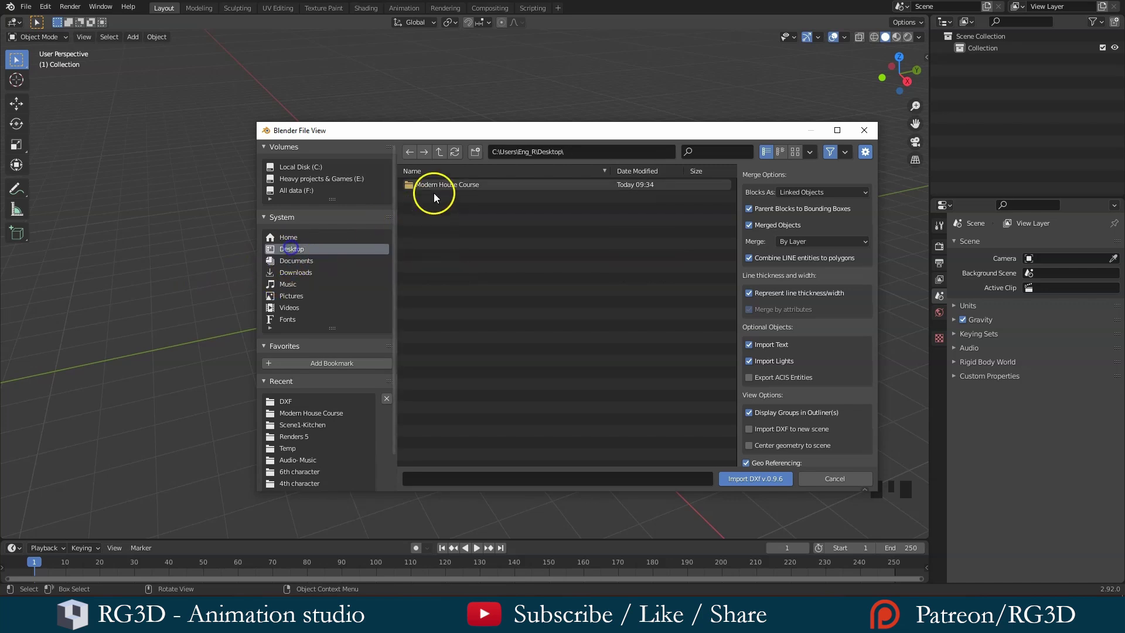
click(434, 187)
click(430, 186)
click(429, 221)
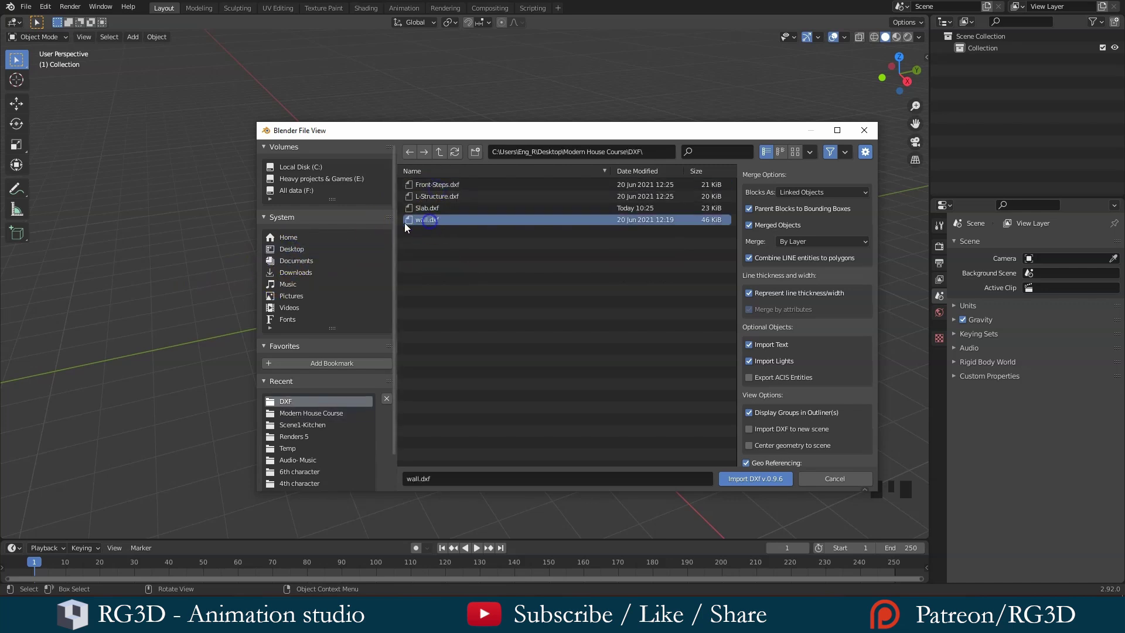
Step: Import wall.dxf and select the new Wall_curve_ object
click(755, 479)
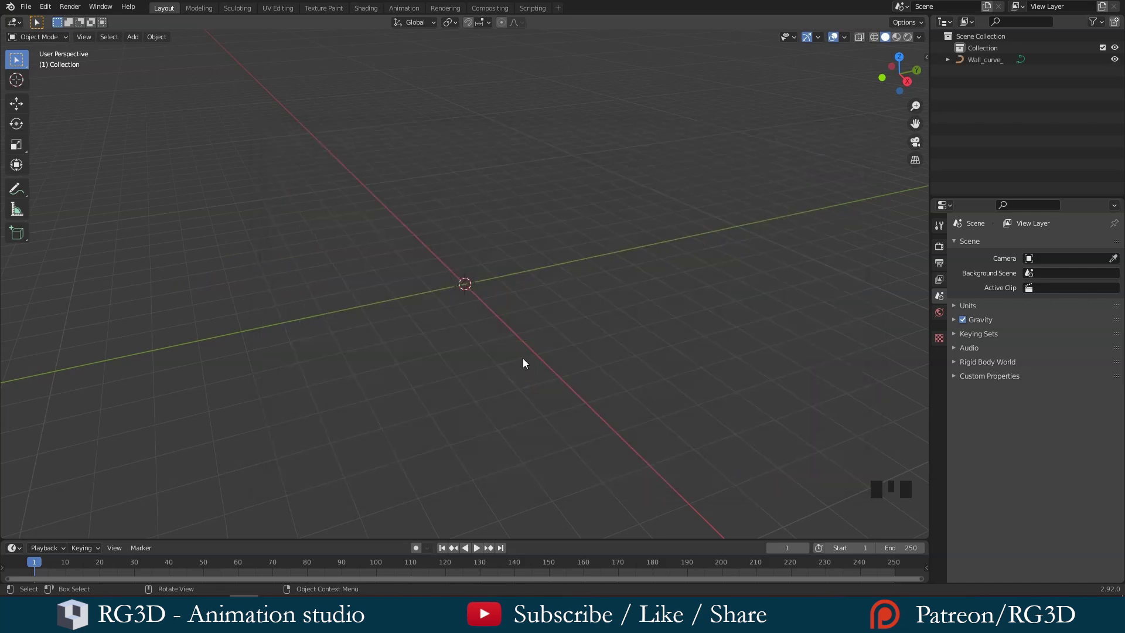
click(982, 60)
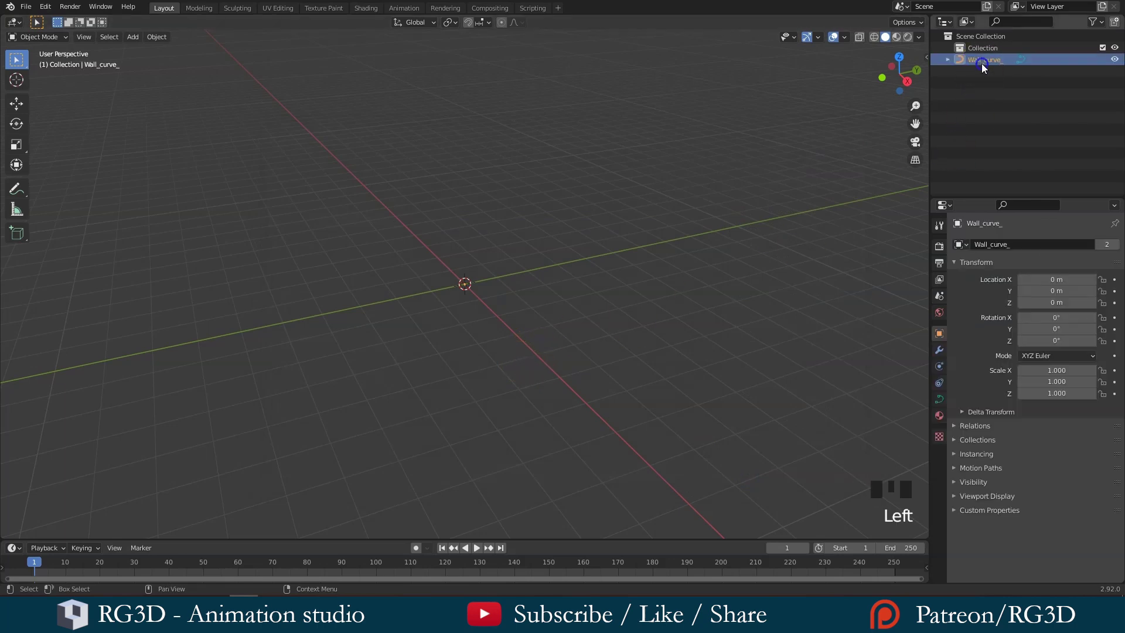
scroll(498, 292, down, 1)
Step: Frame the Wall_curve_ floor plan with Frame Selected and zoom until it fills the viewport
key(KP_Decimal)
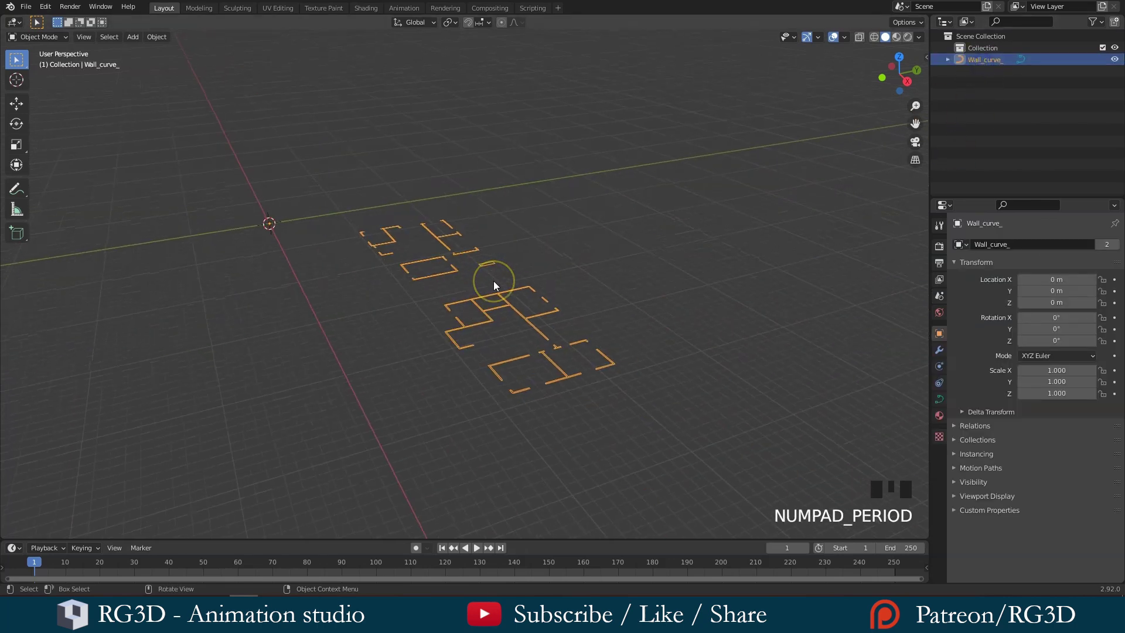
middle_drag(376, 252, 523, 279)
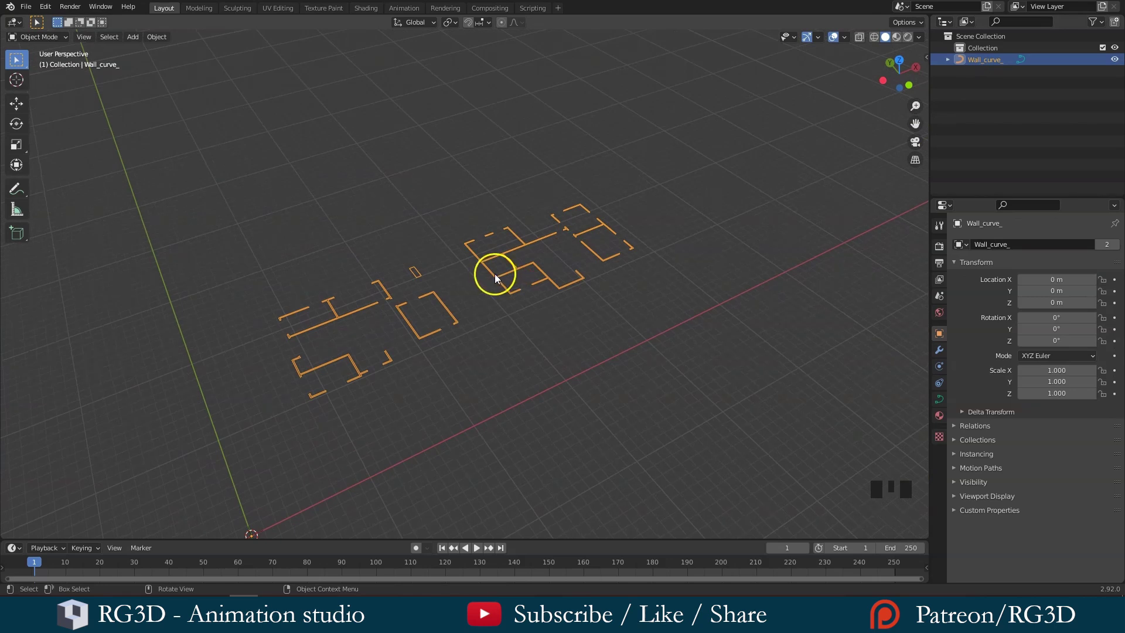
click(84, 37)
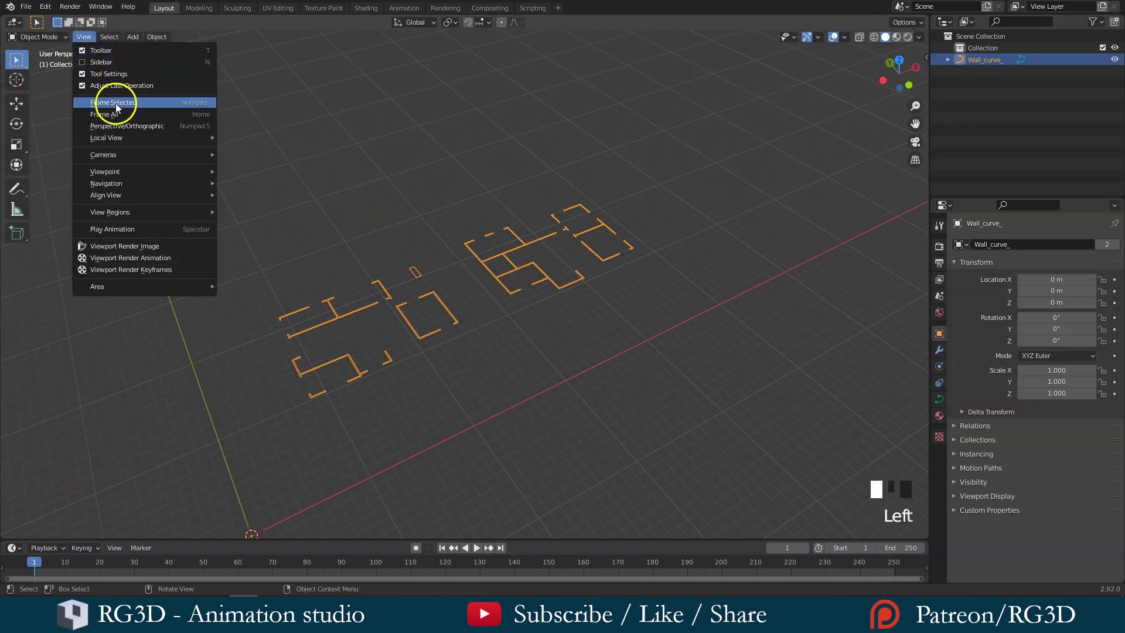
click(135, 104)
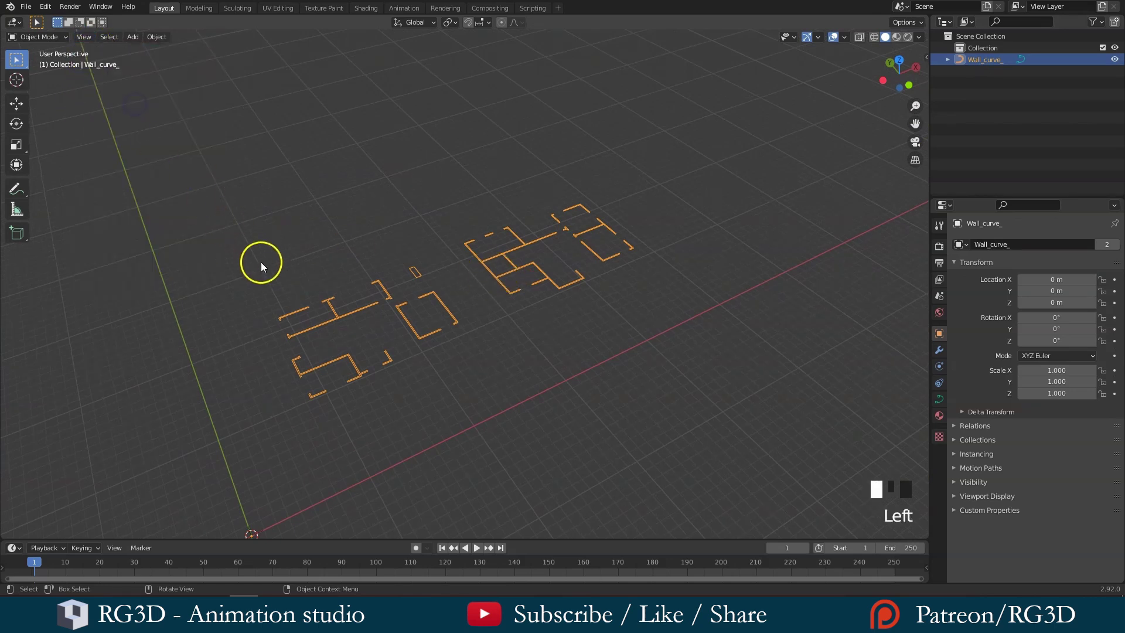
scroll(323, 314, up, 2)
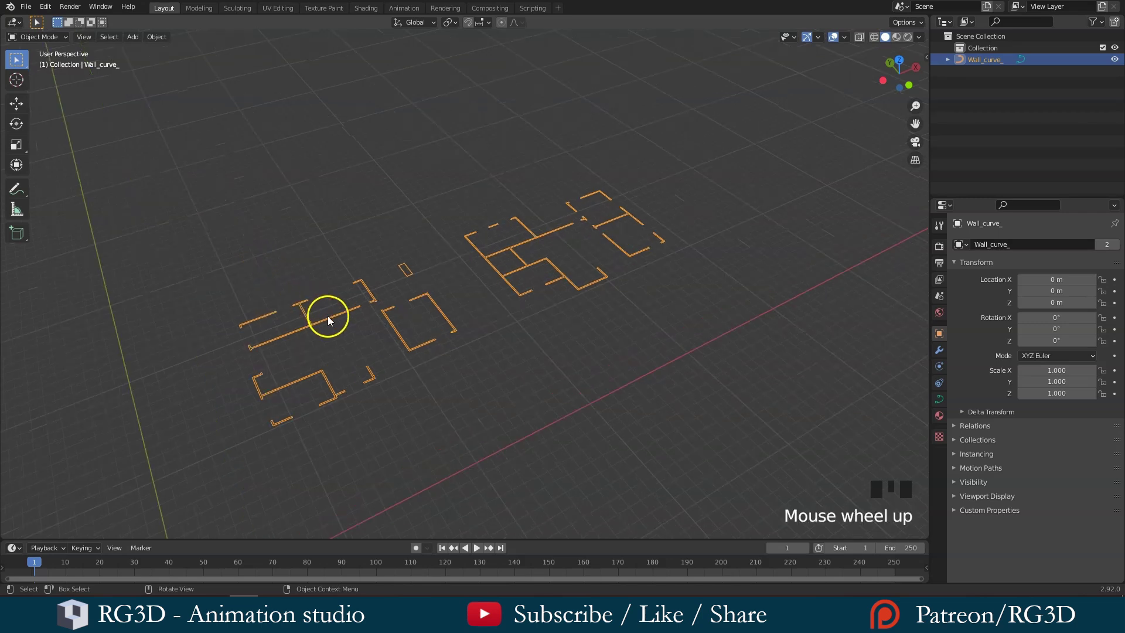
middle_drag(363, 331, 441, 293)
Step: Enter Edit Mode and show Wall_curve's curve data: 3D shape, resolution 12, Full fill mode
key(Tab)
scroll(369, 314, up, 1)
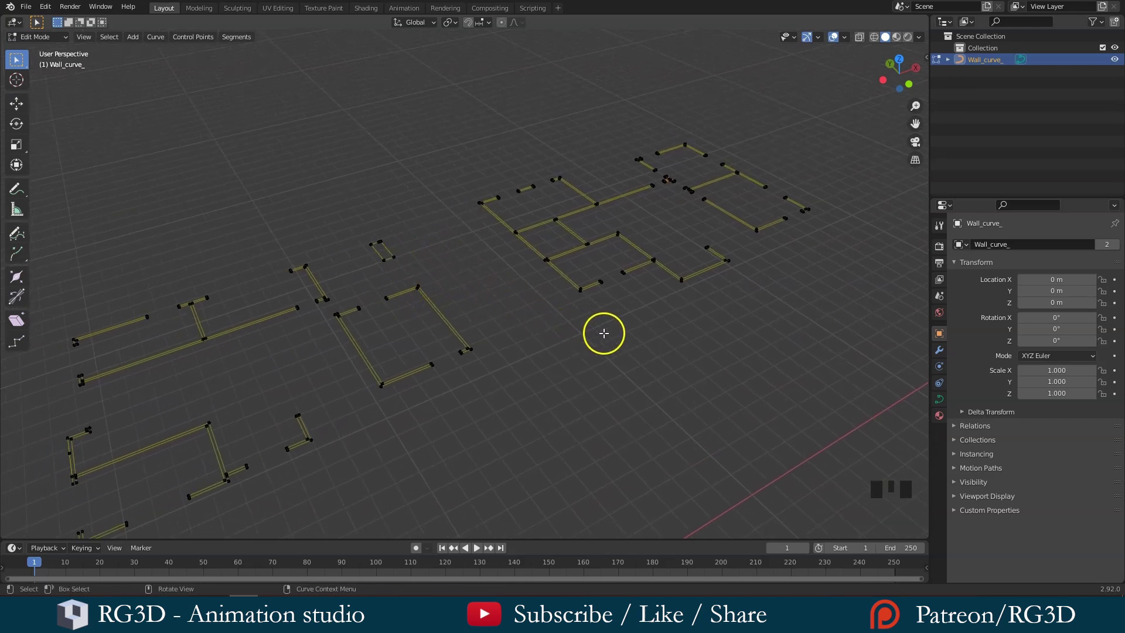
click(939, 399)
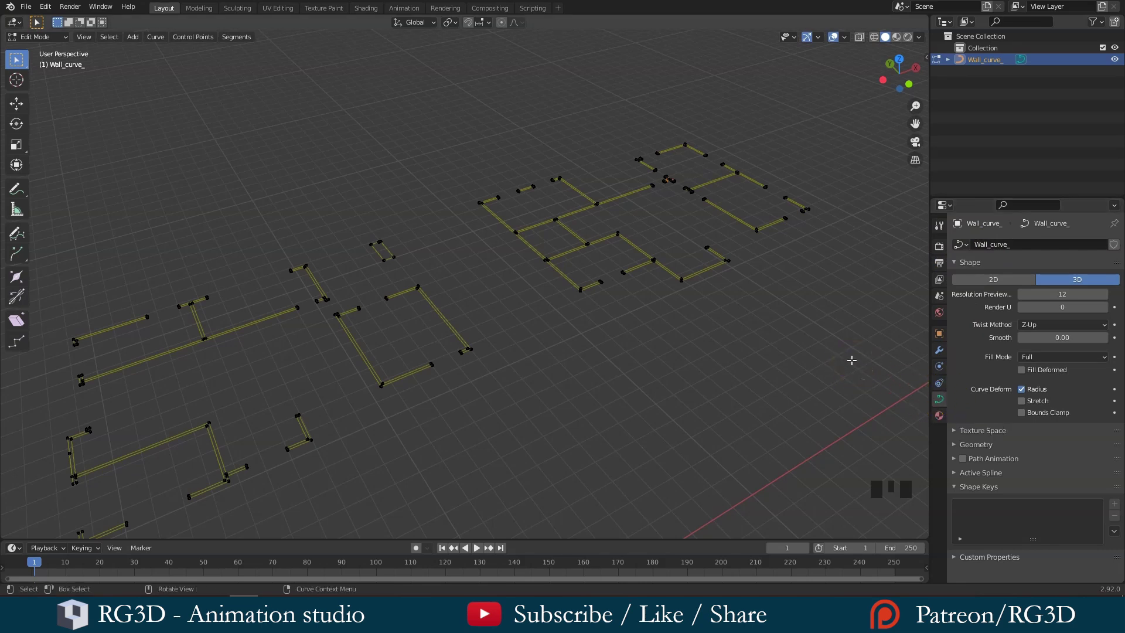
Step: Return to Object Mode and convert the Wall_curve curve object into a mesh
scroll(767, 334, down, 2)
key(Tab)
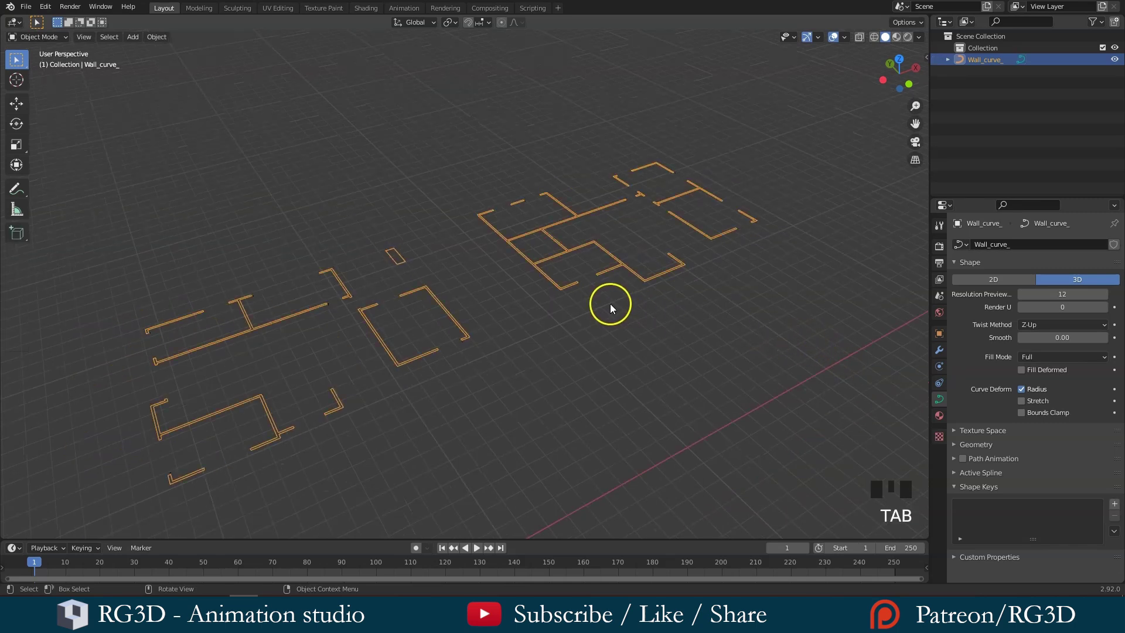
right_click(526, 316)
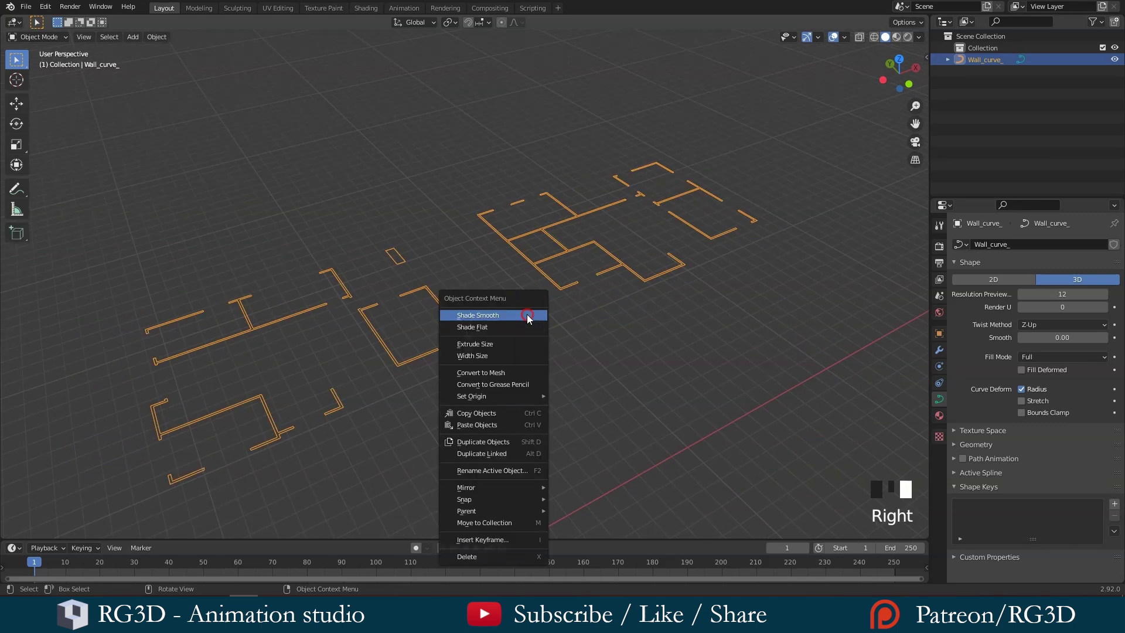
click(518, 373)
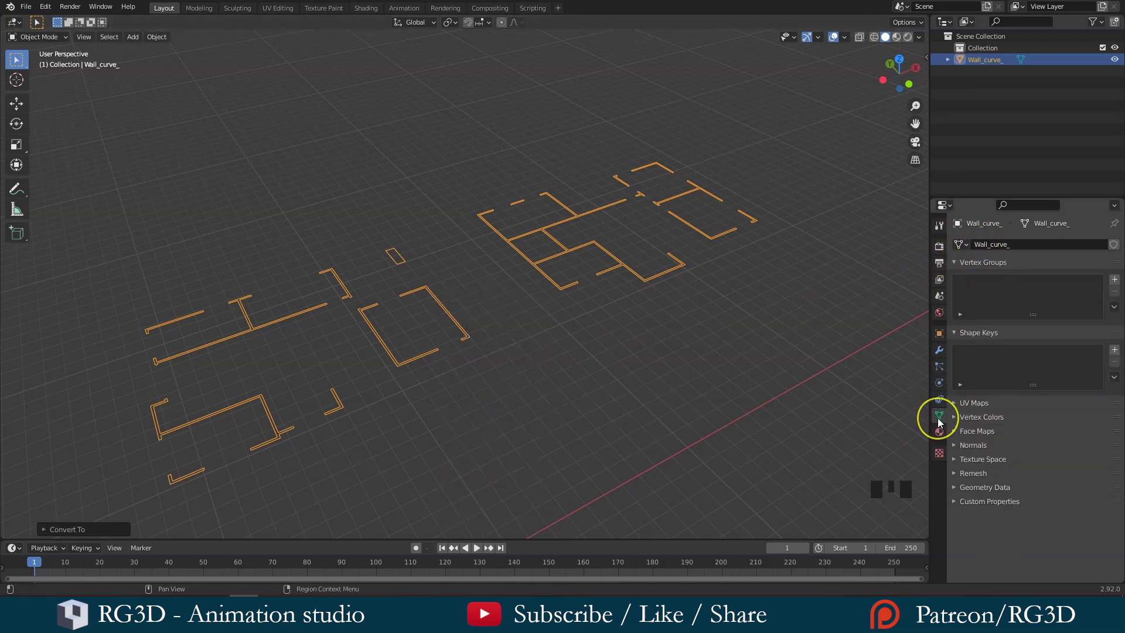
click(845, 405)
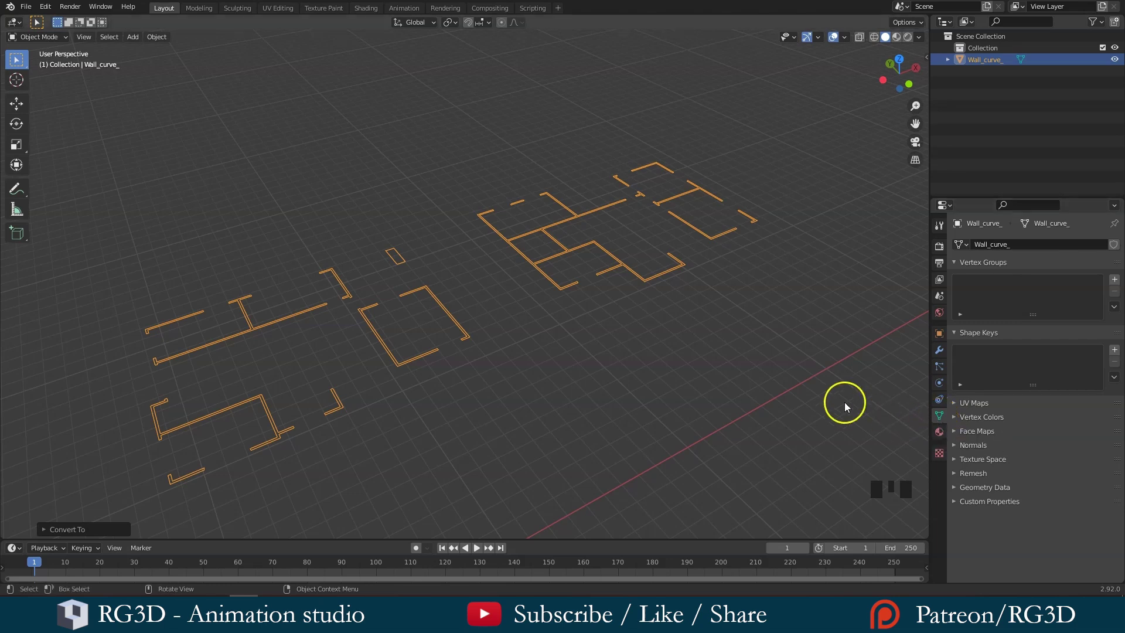
scroll(525, 318, down, 1)
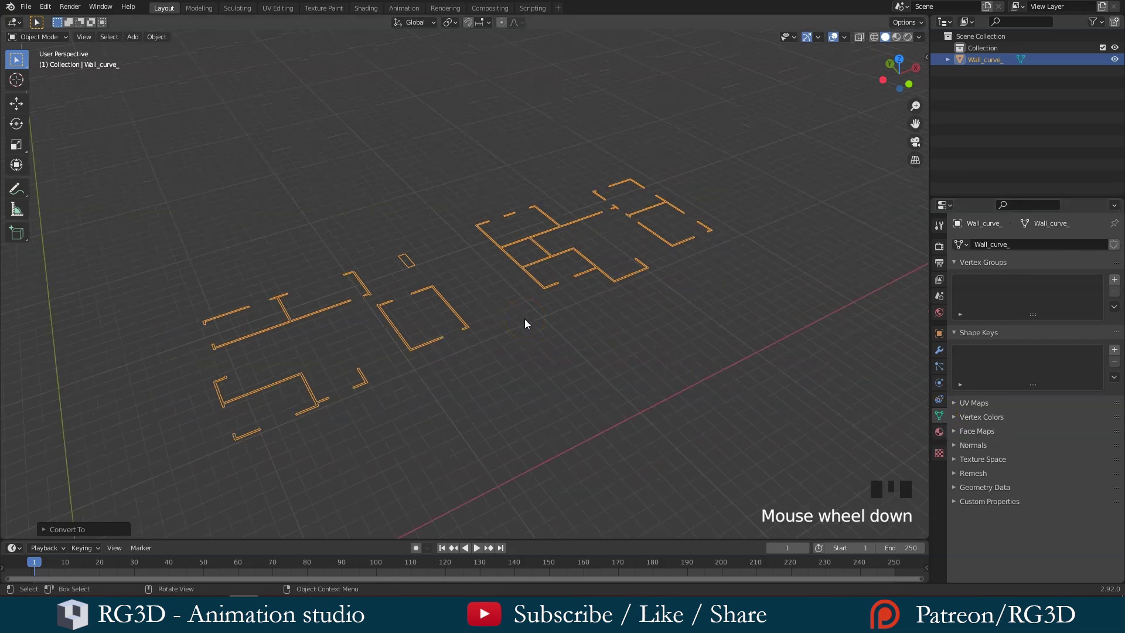
shift+middle_drag(525, 318, 490, 344)
scroll(526, 335, down, 1)
Step: In Edit Mode, select all vertices and Merge by Distance, removing 18 duplicate vertices
key(Tab)
scroll(506, 334, up, 1)
click(476, 335)
scroll(470, 328, down, 2)
key(a)
scroll(479, 325, down, 1)
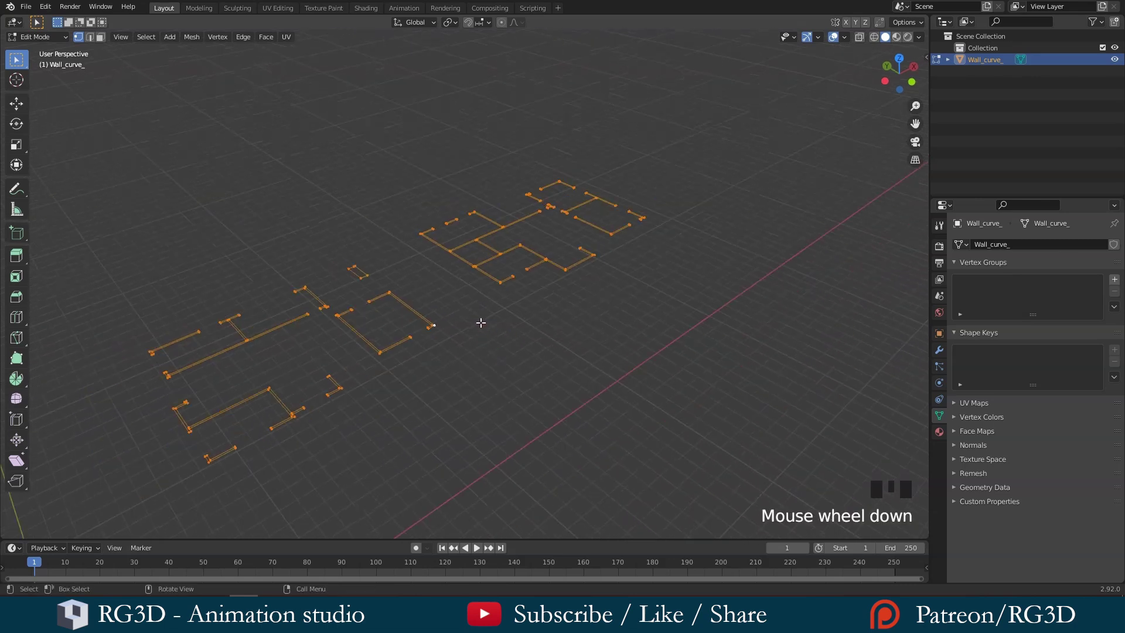
key(m)
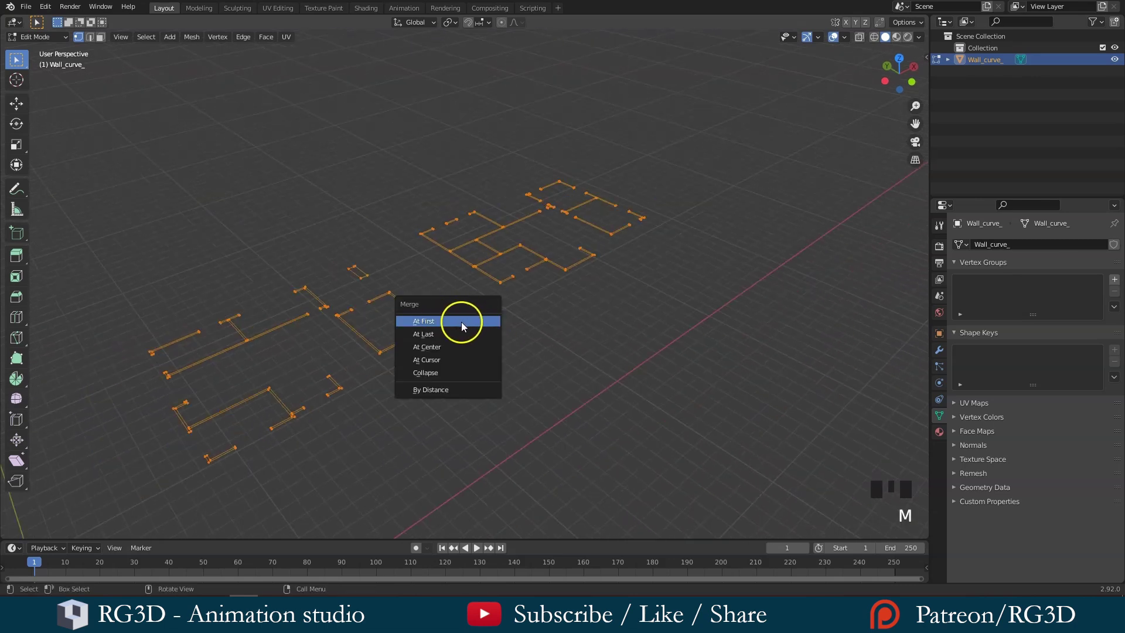
click(427, 390)
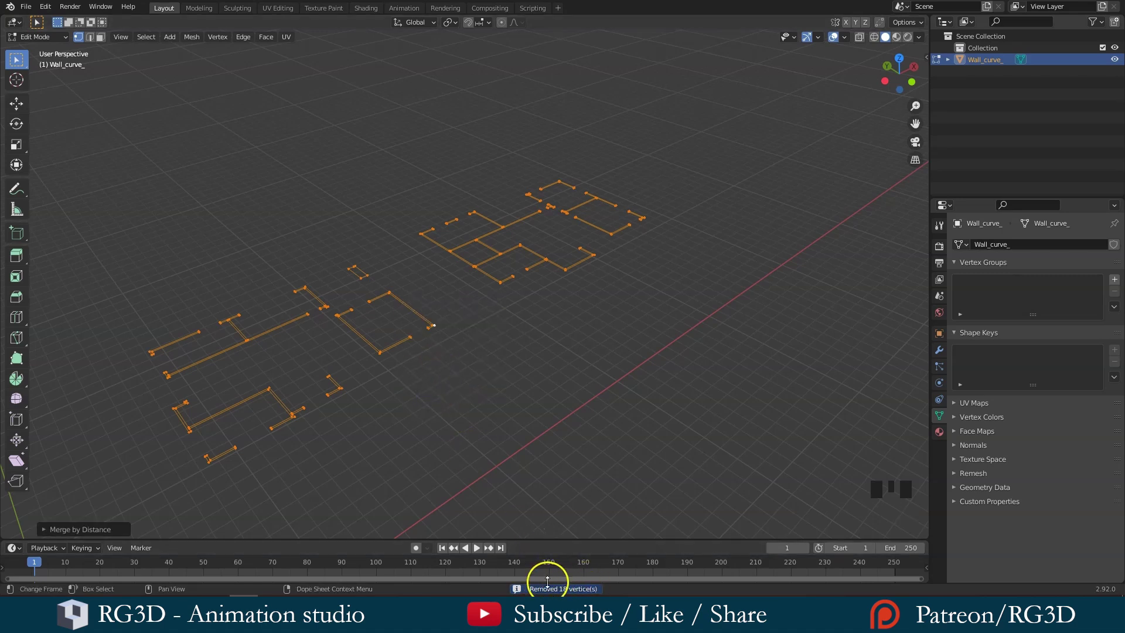
Step: Extrude the floor-plan edges 2.8 m straight up along the Z axis
middle_drag(499, 331, 464, 380)
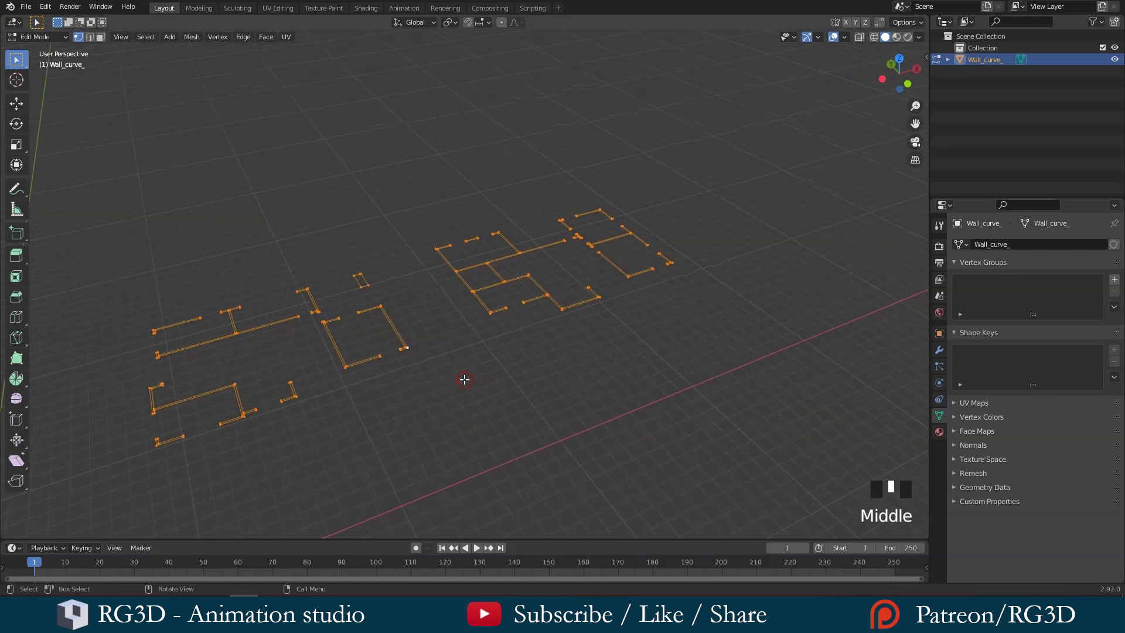
key(e)
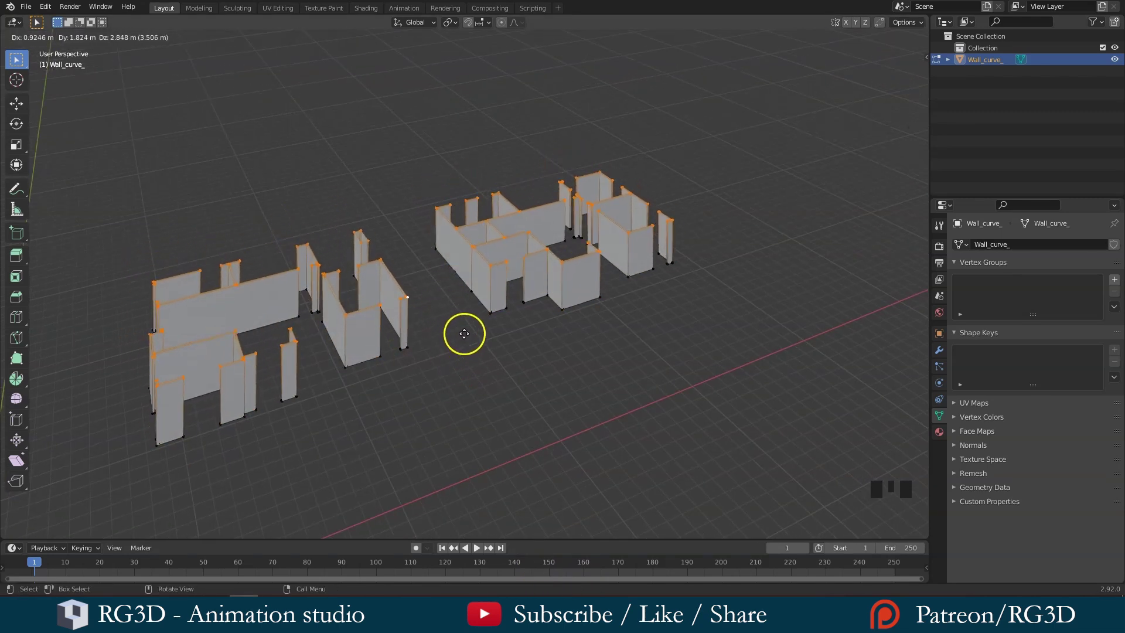
key(z)
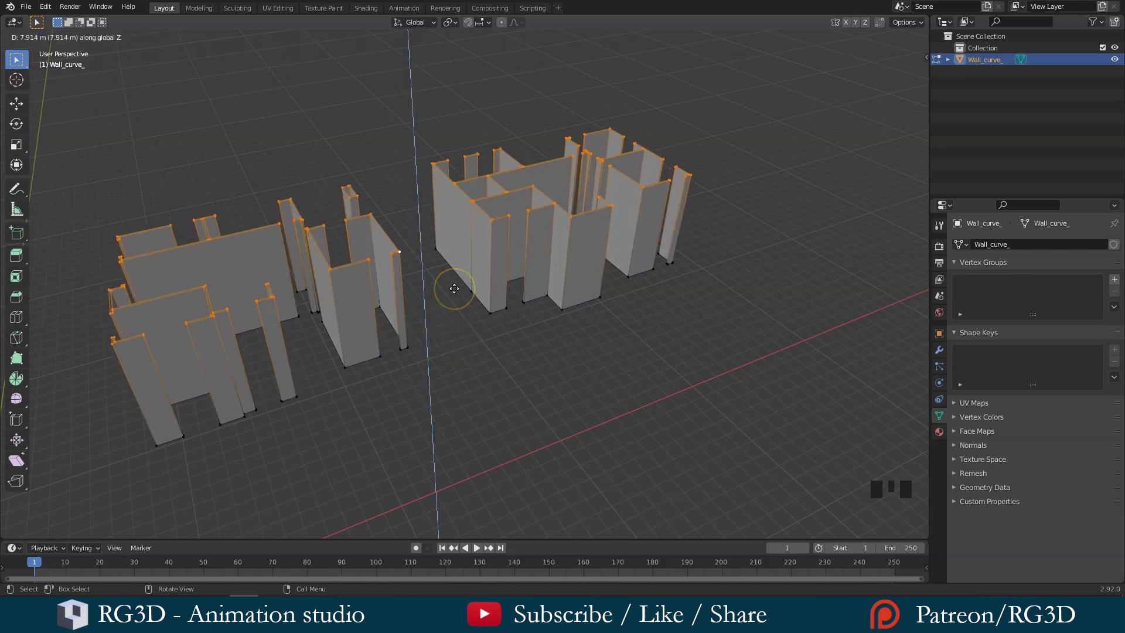
text(2)
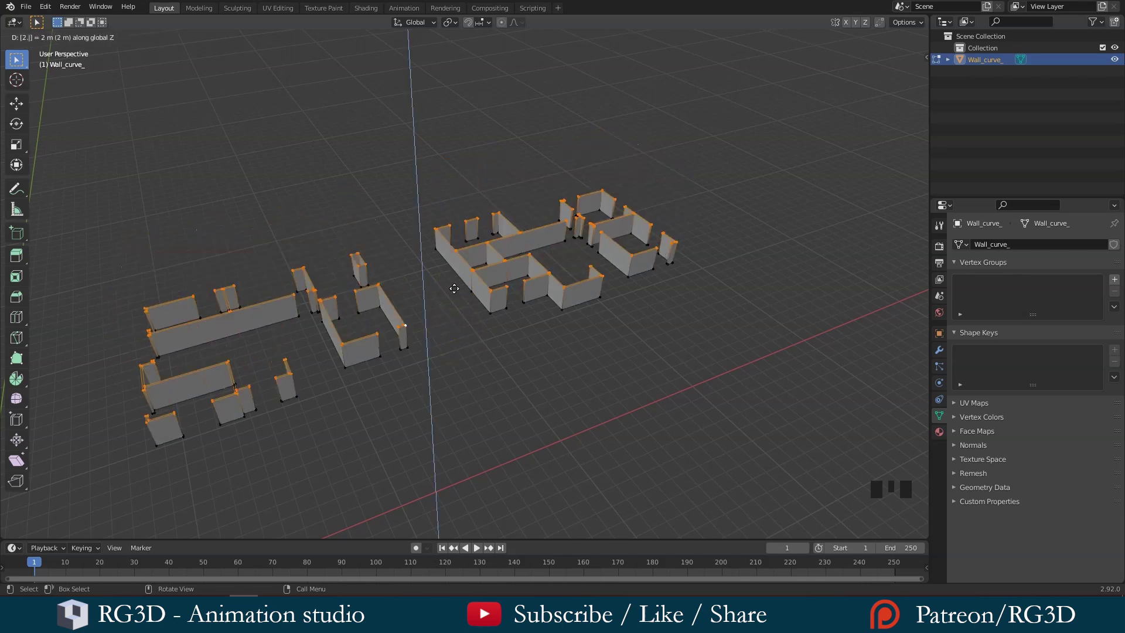
text(.8)
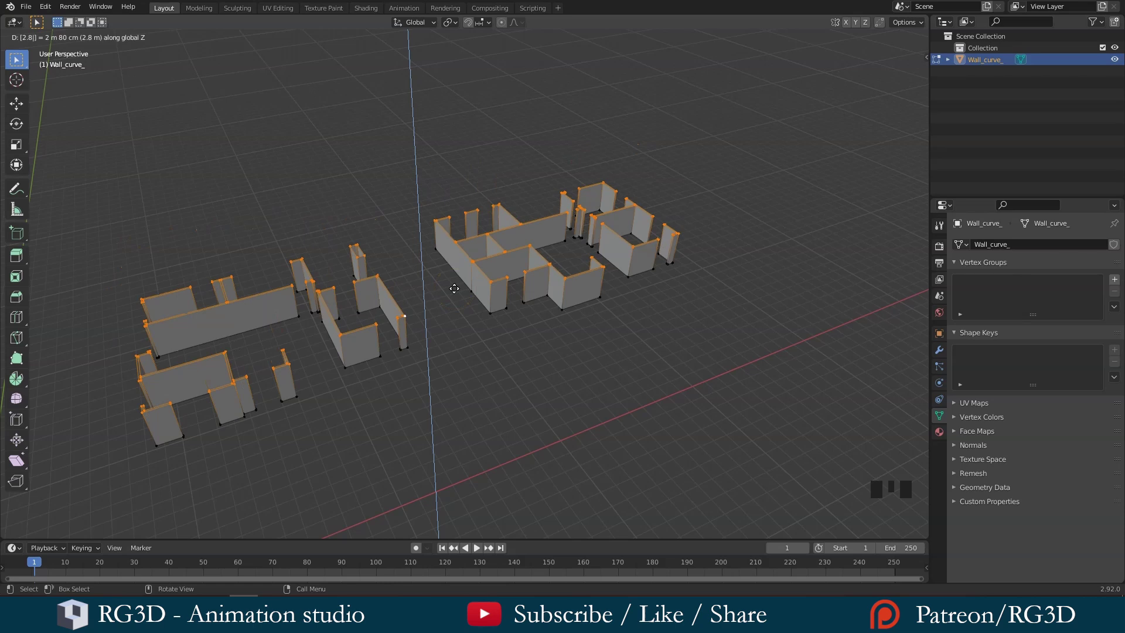
key(Return)
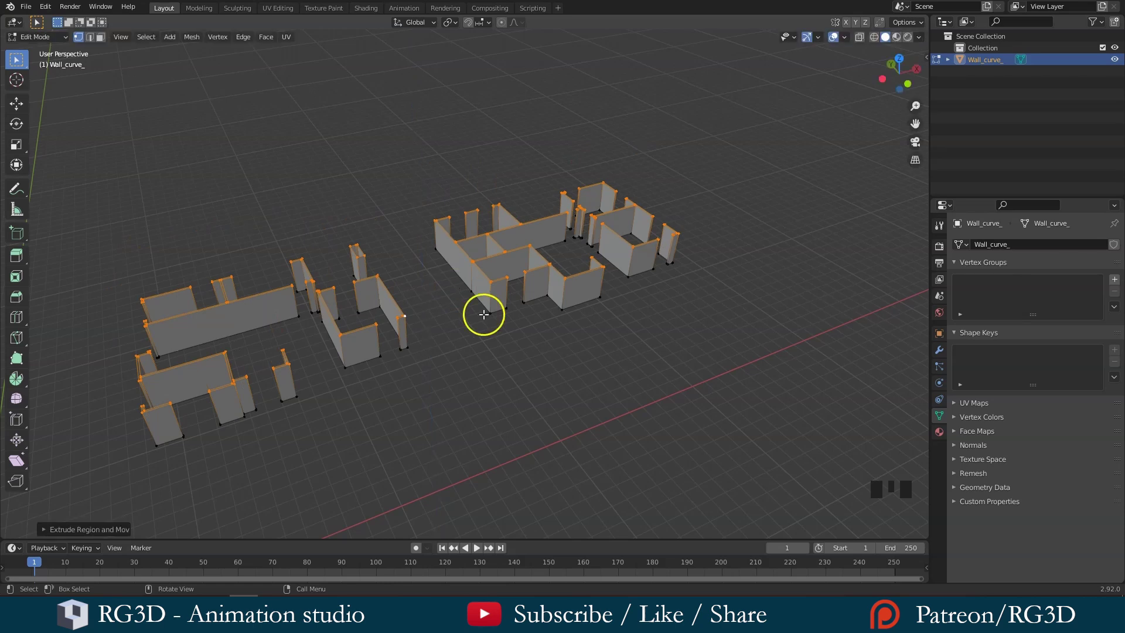
Step: Look around the new walls and deselect all edges with Alt+A
scroll(484, 314, up, 2)
middle_drag(430, 359, 493, 315)
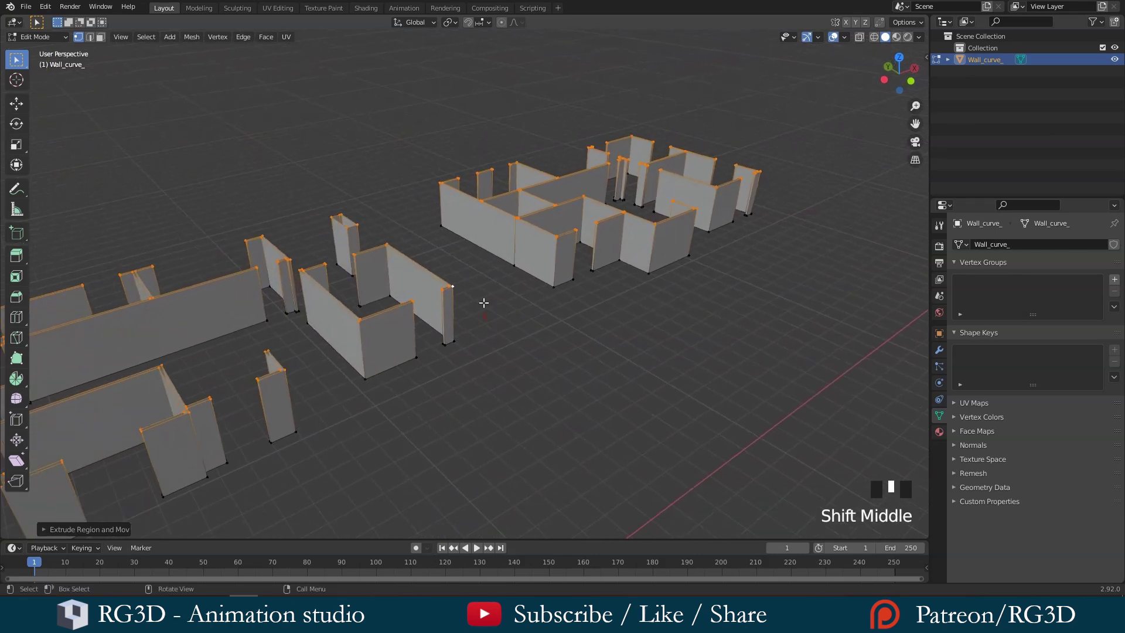
scroll(410, 293, up, 4)
shift+middle_drag(409, 309, 484, 301)
scroll(396, 323, up, 1)
key(alt+a)
scroll(420, 304, down, 3)
scroll(428, 293, down, 4)
key(ctrl+z)
key(alt+a)
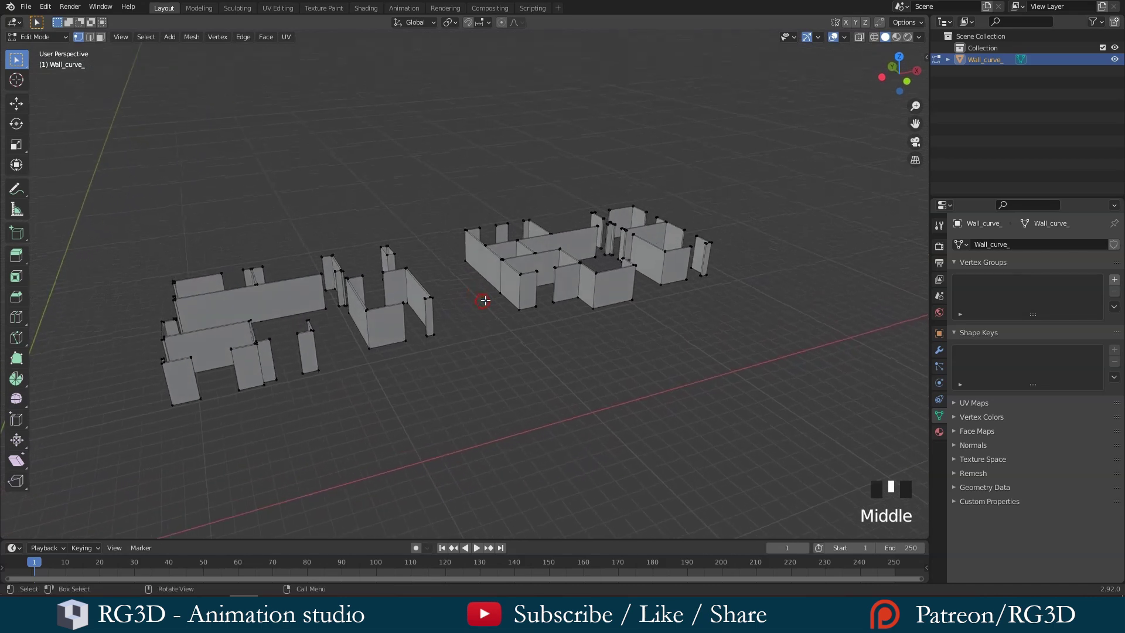
Step: Switch the viewport to Wireframe shading and orbit around the walls
click(875, 38)
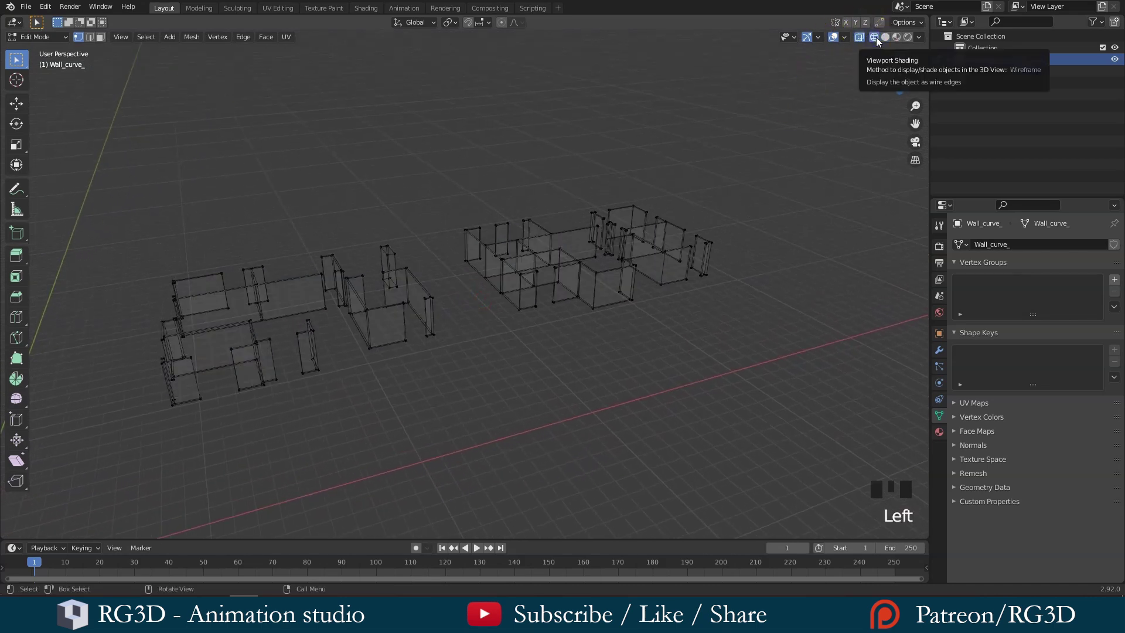
key(z)
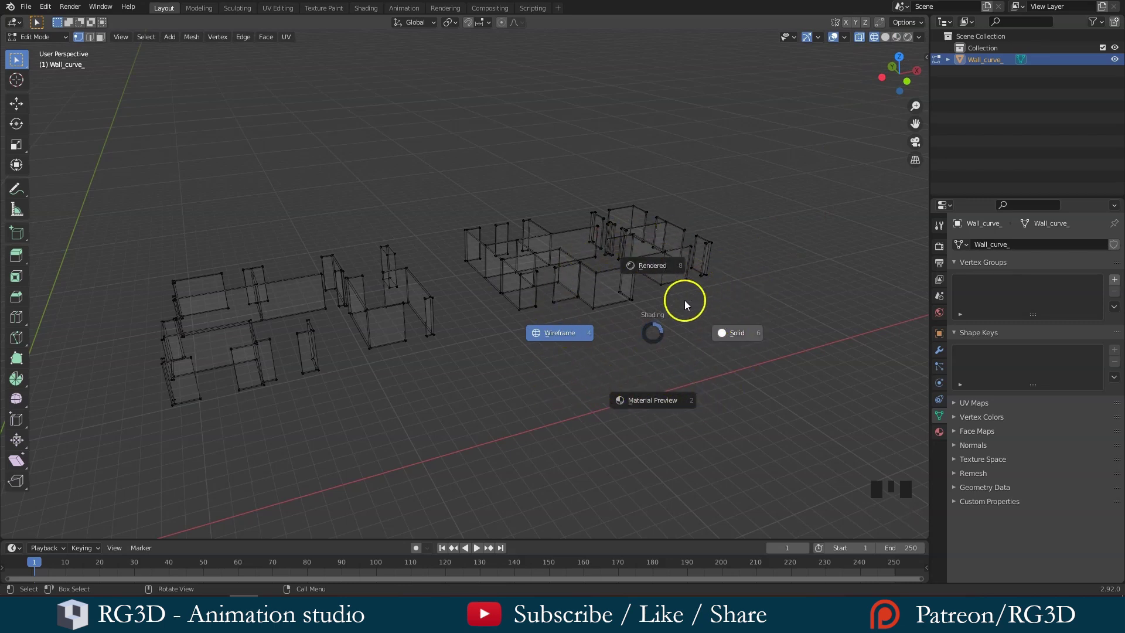
click(565, 334)
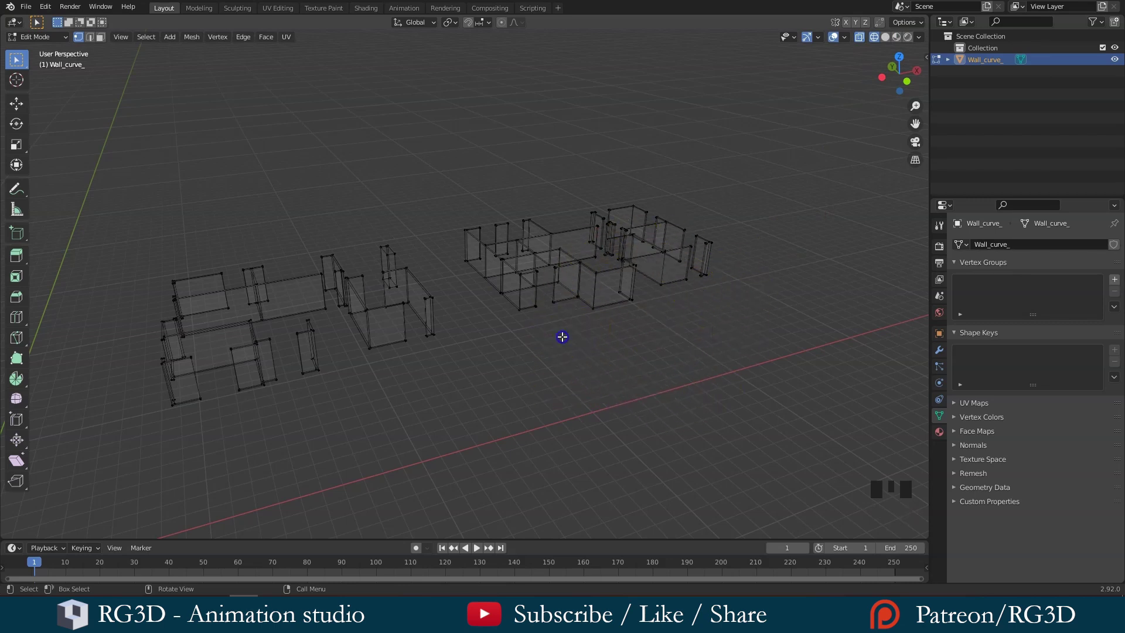
key(z)
key(z)
click(549, 381)
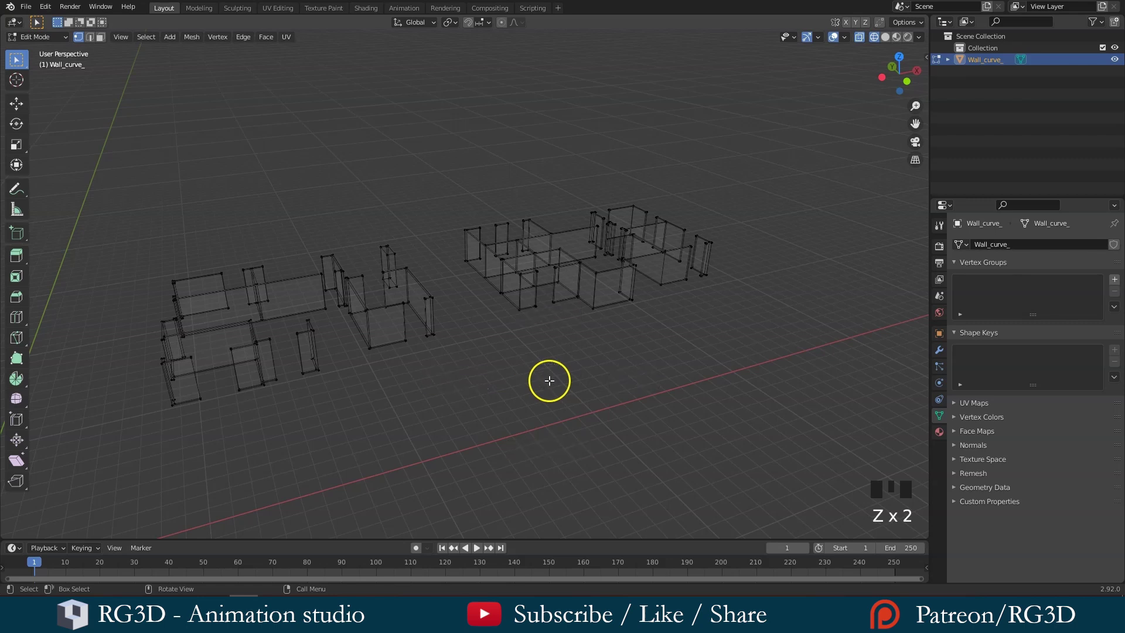
key(z)
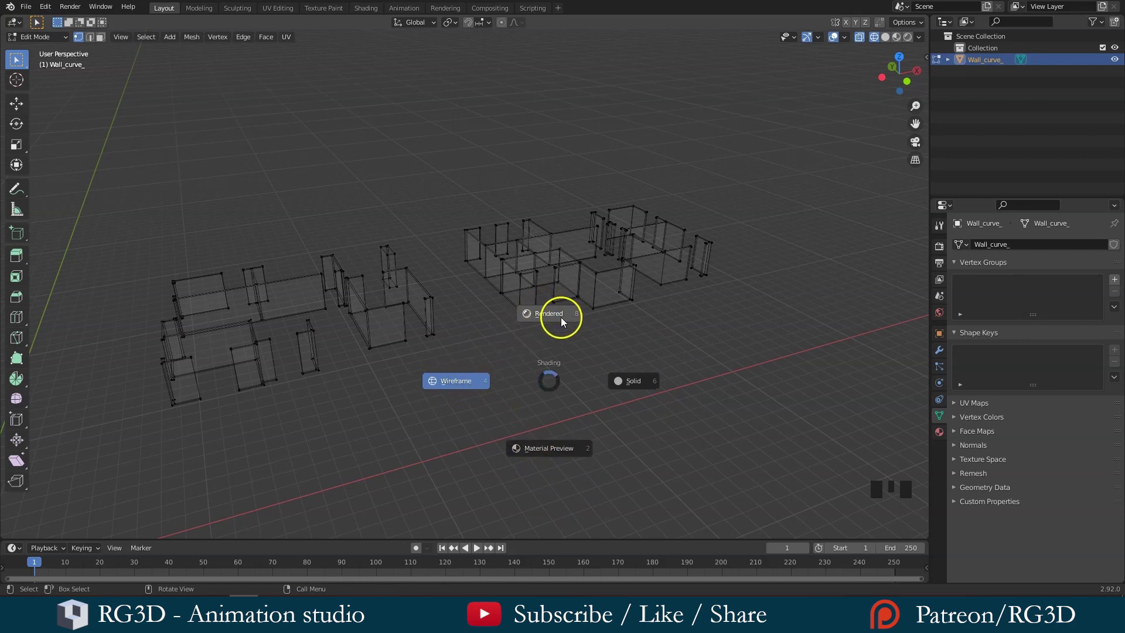
scroll(454, 329, up, 2)
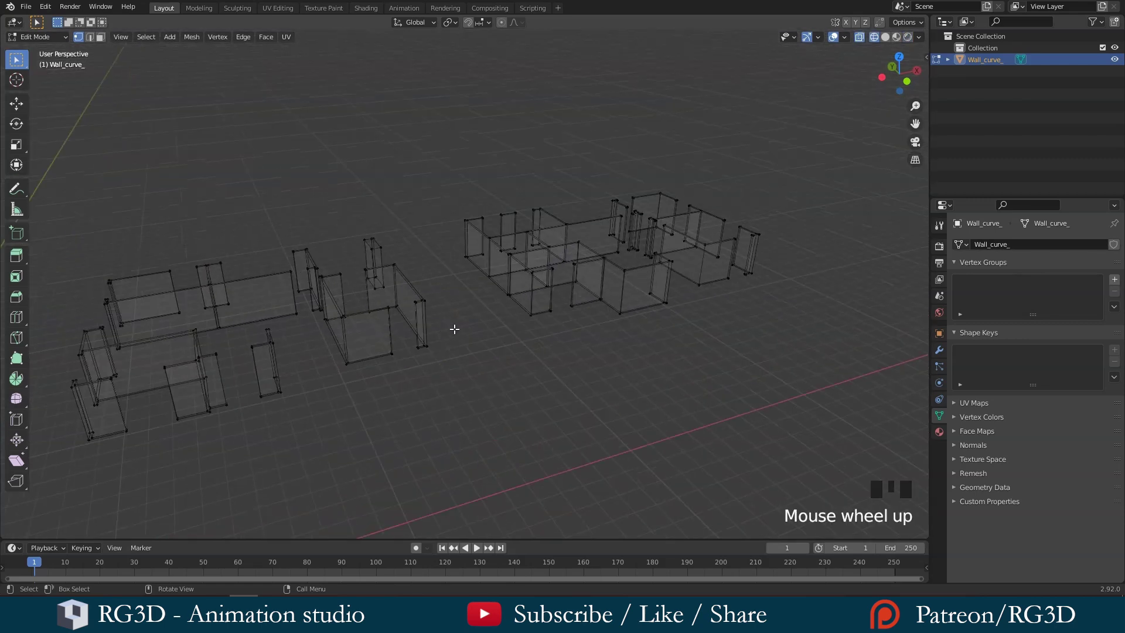
scroll(455, 329, up, 1)
shift+middle_drag(455, 329, 561, 318)
scroll(489, 309, down, 1)
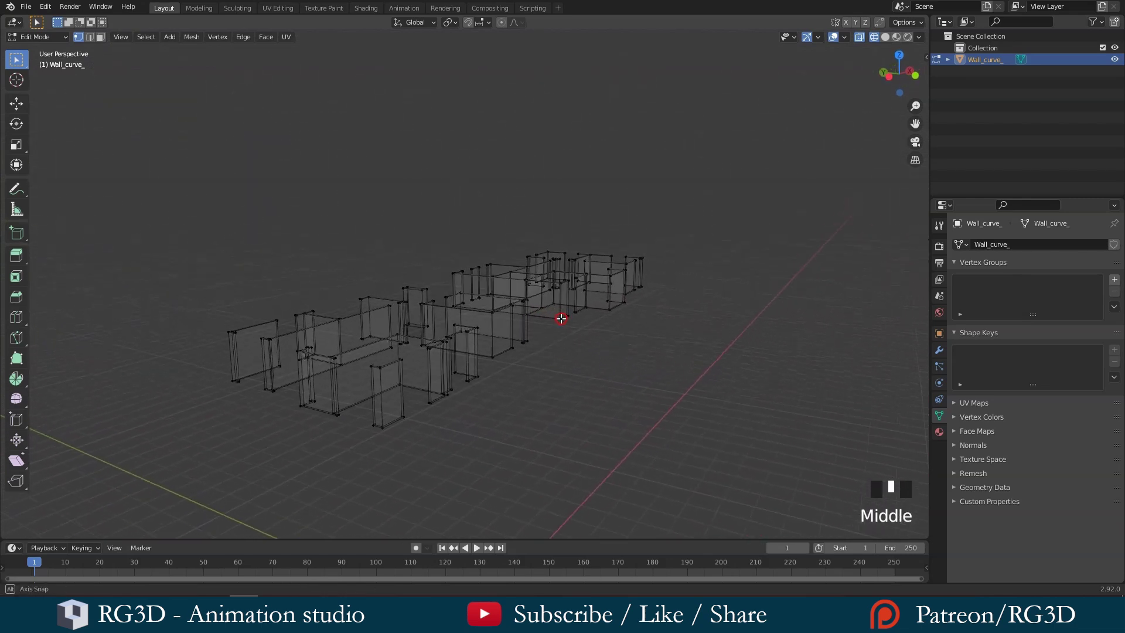
key(z)
click(632, 317)
mouse_move(635, 317)
middle_down()
mouse_move(592, 299)
mouse_move(443, 305)
mouse_move(473, 314)
mouse_move(472, 301)
middle_up()
key(z)
click(538, 297)
key(b)
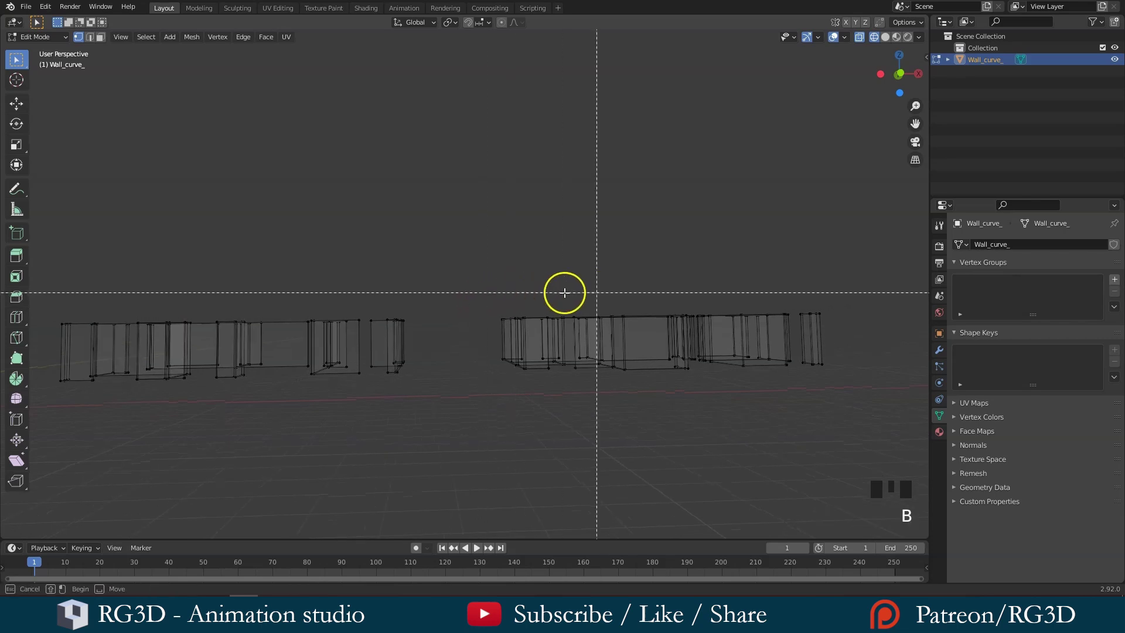
mouse_move(843, 263)
mouse_down()
mouse_move(730, 322)
mouse_move(459, 319)
mouse_move(48, 345)
mouse_up()
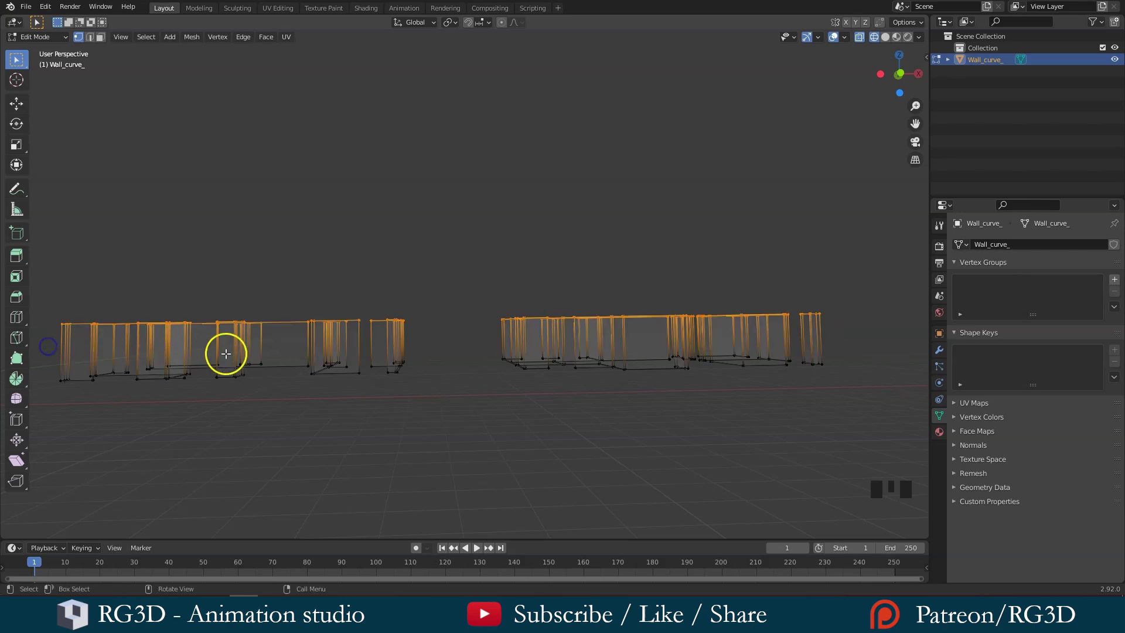
middle_drag(350, 333, 427, 354)
scroll(414, 359, up, 4)
scroll(436, 338, up, 2)
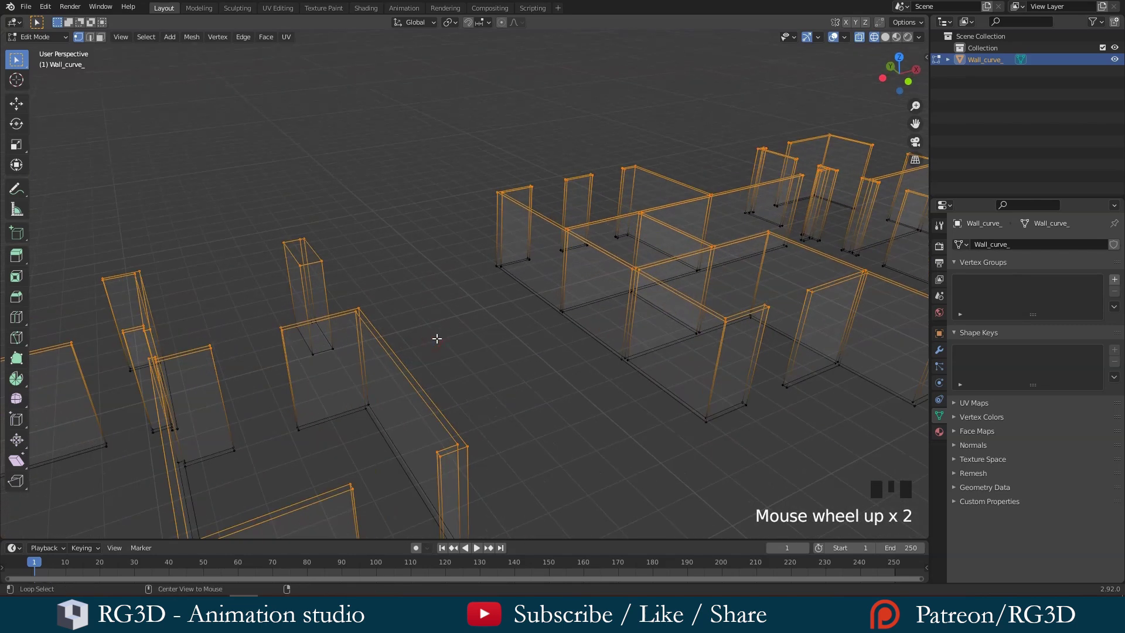
Step: Fill the top wall edges, view in Solid, and undo the fill covering a room floor
key(alt+f)
key(z)
click(533, 331)
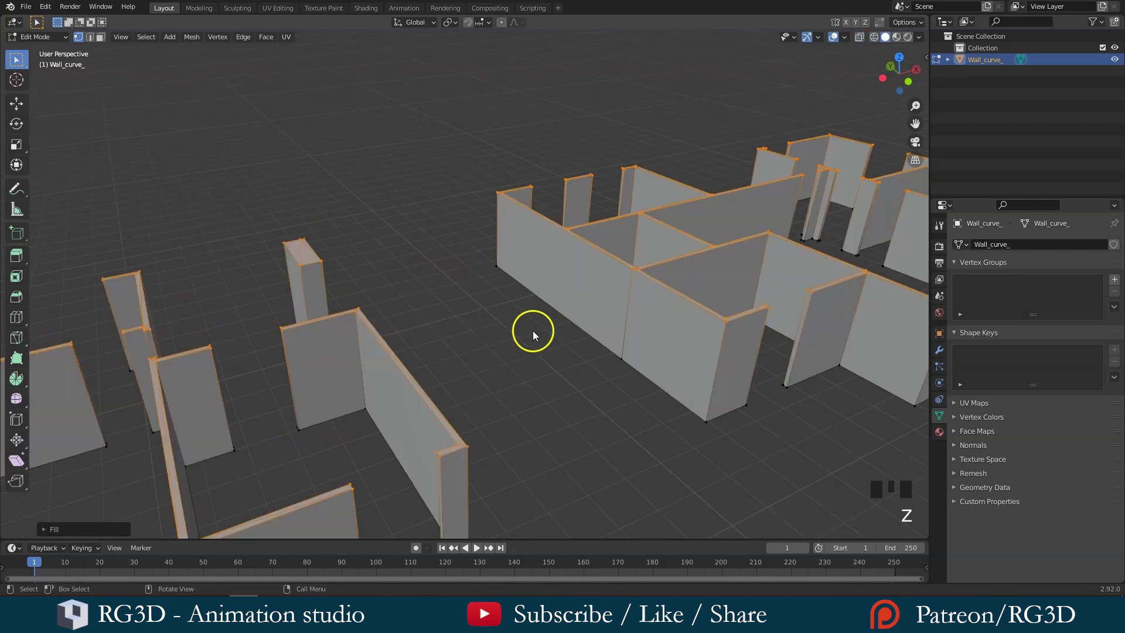
mouse_move(533, 331)
shift+middle_down()
mouse_move(467, 328)
mouse_move(457, 346)
mouse_move(427, 351)
mouse_move(437, 311)
mouse_move(540, 319)
mouse_move(643, 271)
mouse_move(515, 150)
shift+middle_up()
scroll(479, 313, up, 2)
scroll(447, 342, up, 2)
scroll(430, 348, down, 1)
key(ctrl+z)
scroll(514, 216, down, 4)
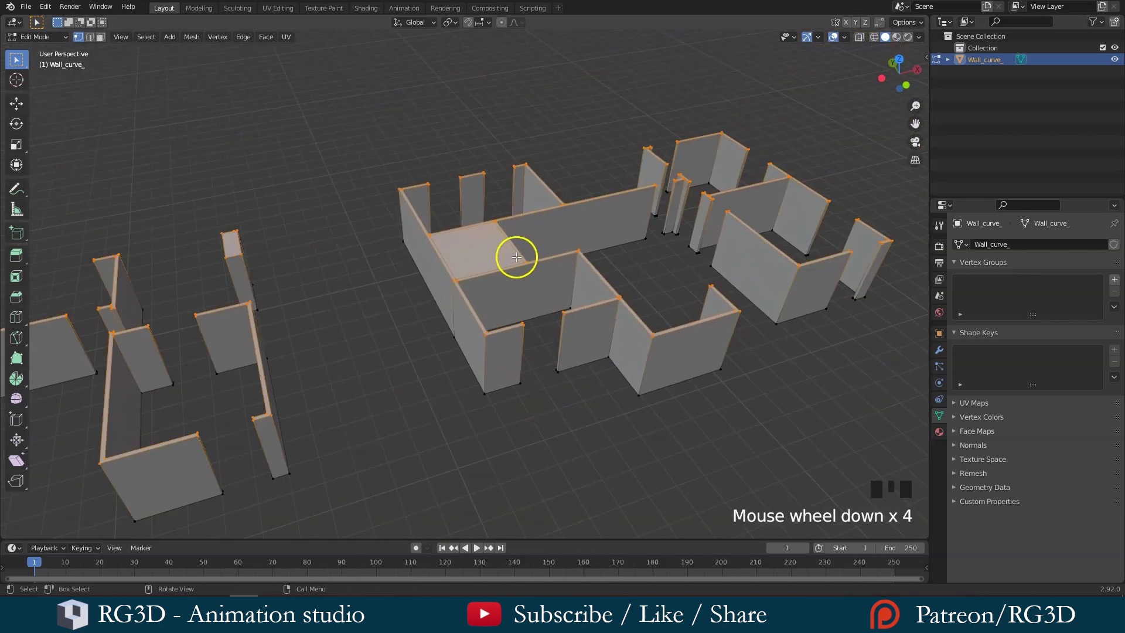
scroll(444, 244, up, 3)
shift+middle_drag(502, 258, 482, 294)
scroll(476, 296, up, 2)
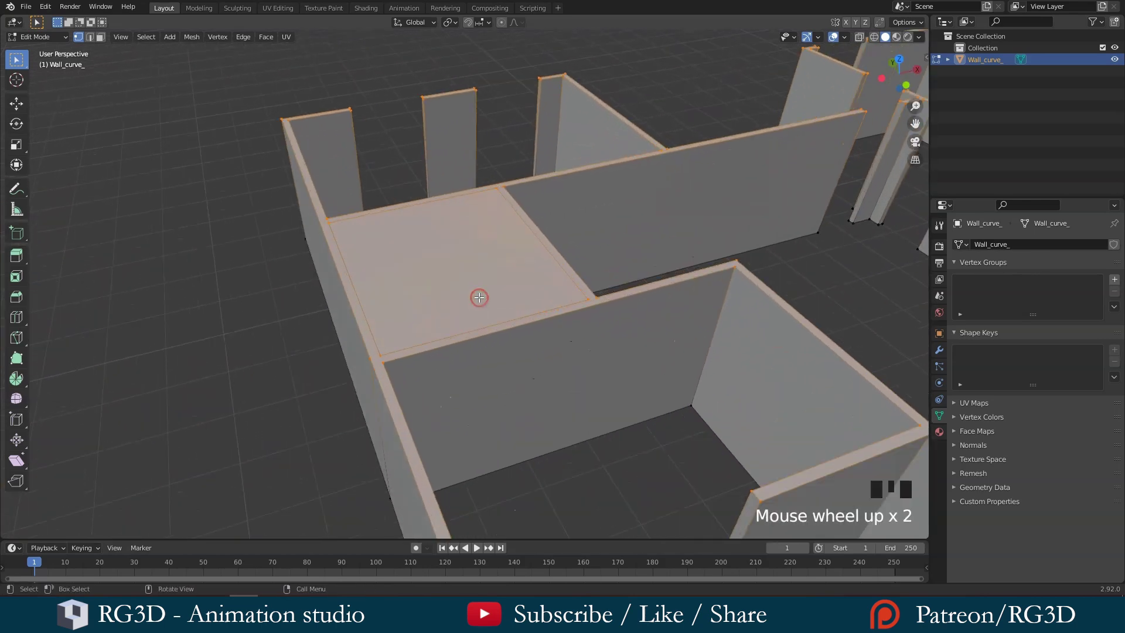
key(ctrl+z)
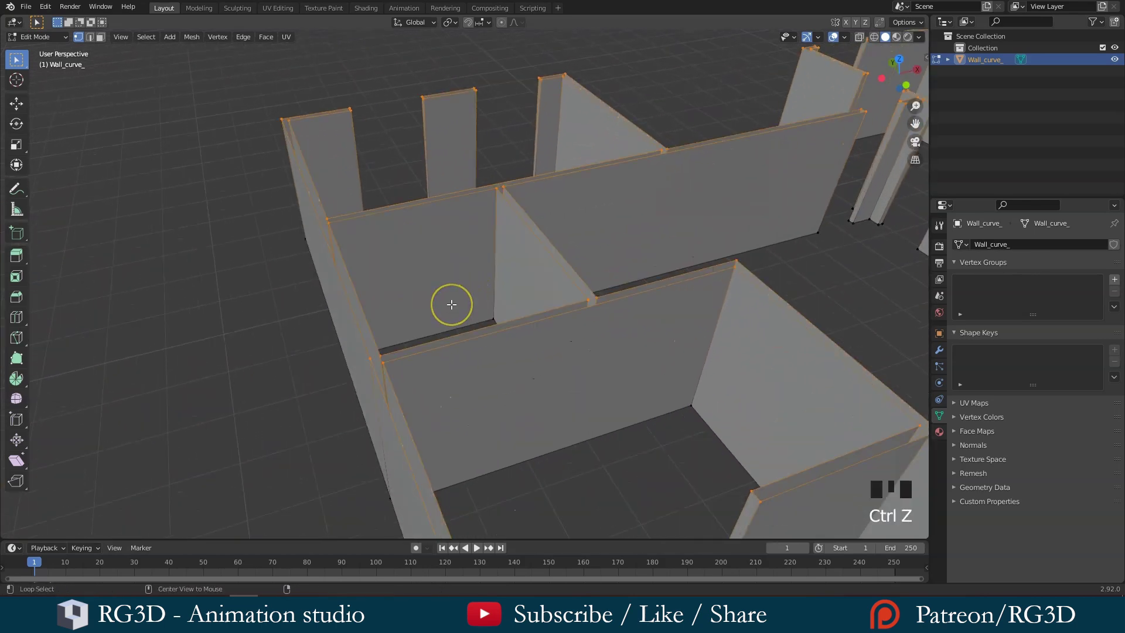
Step: Refill the wall-top edges with Alt+F and inspect the capped walls
key(alt+f)
scroll(417, 326, up, 2)
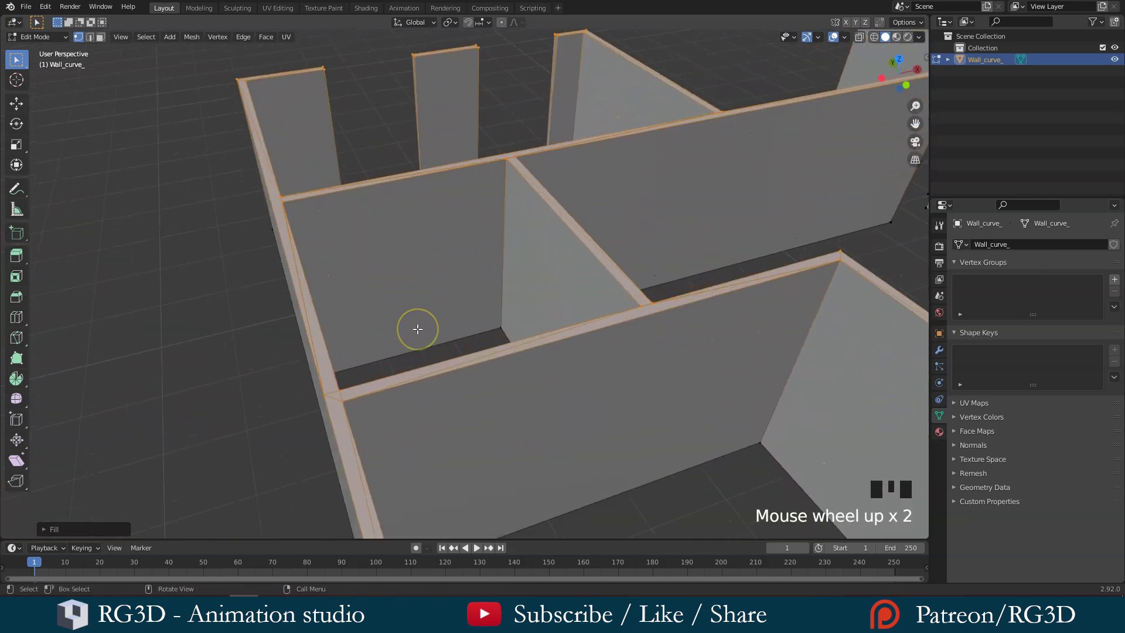
middle_drag(417, 326, 460, 341)
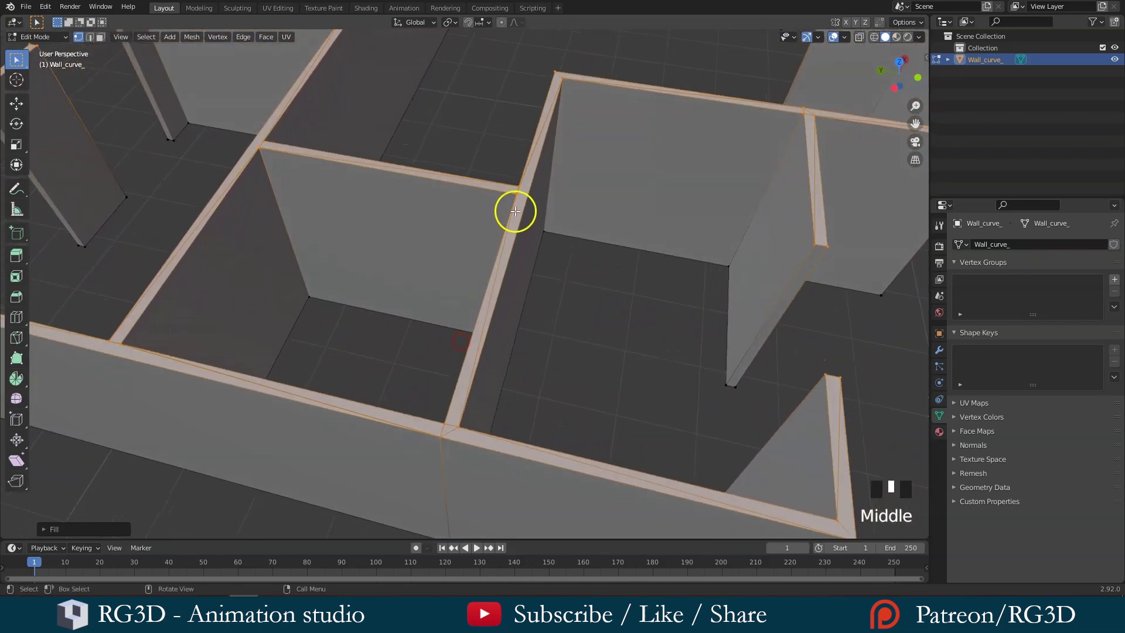
scroll(494, 262, up, 2)
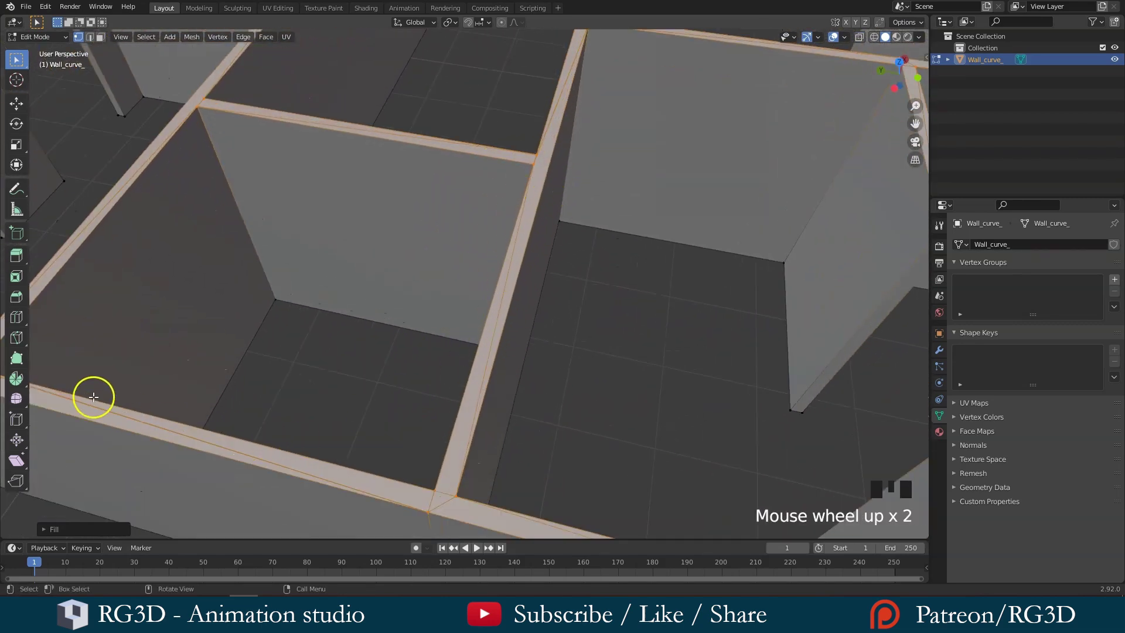
scroll(299, 139, down, 2)
middle_drag(298, 139, 408, 270)
scroll(463, 432, up, 2)
shift+middle_drag(463, 432, 454, 377)
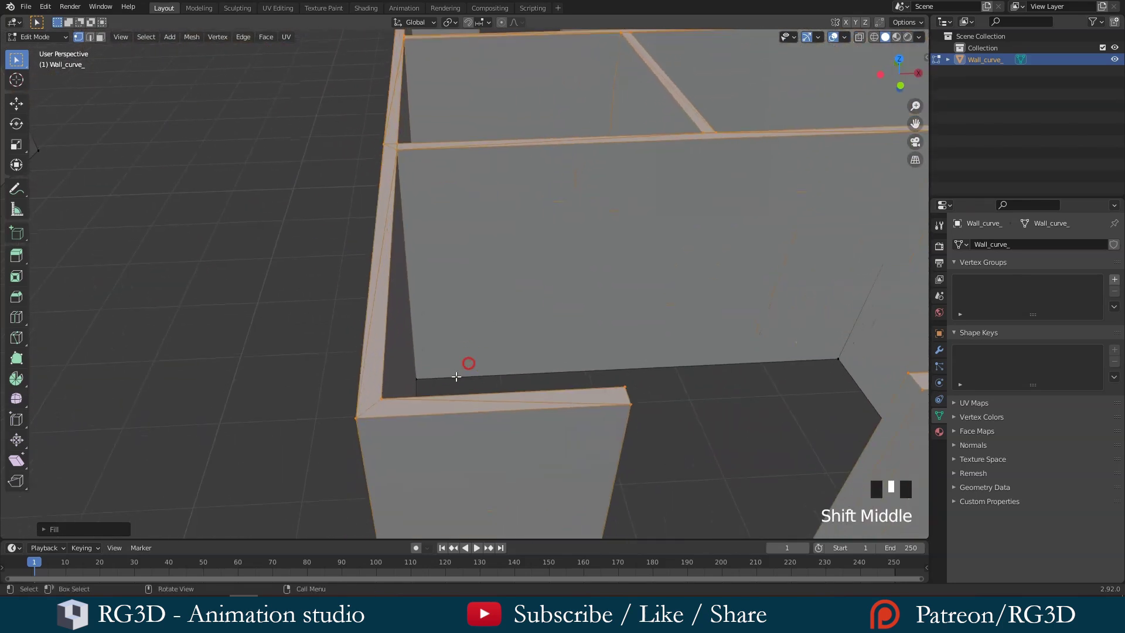
scroll(457, 375, up, 1)
scroll(604, 412, down, 3)
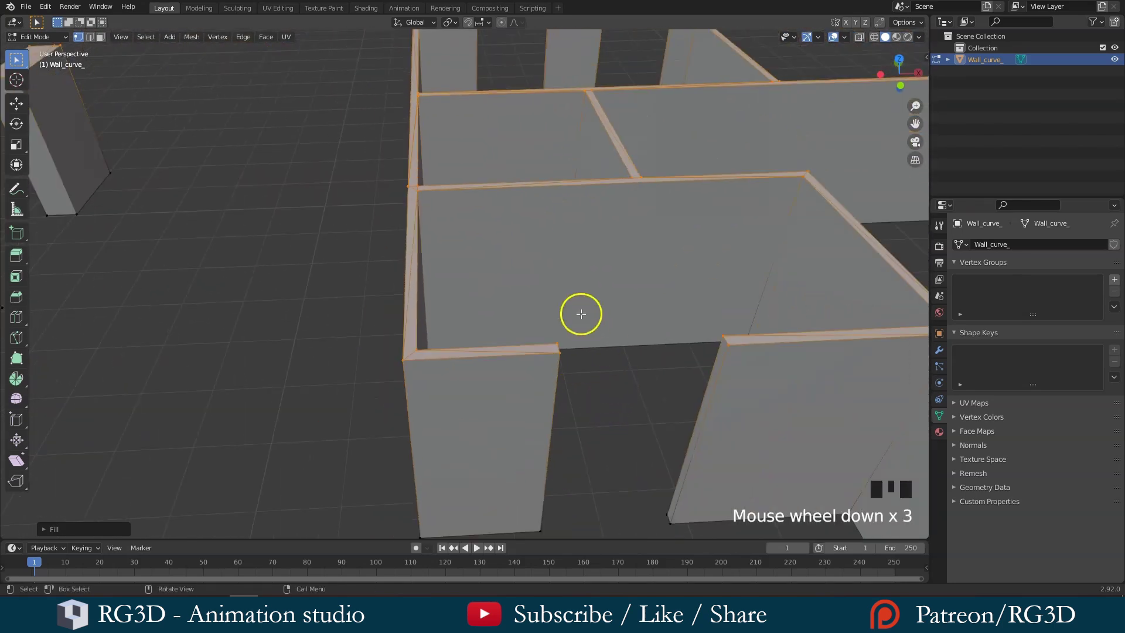
Step: Apply Limited Dissolve to the capped wall tops and inspect the result
key(x)
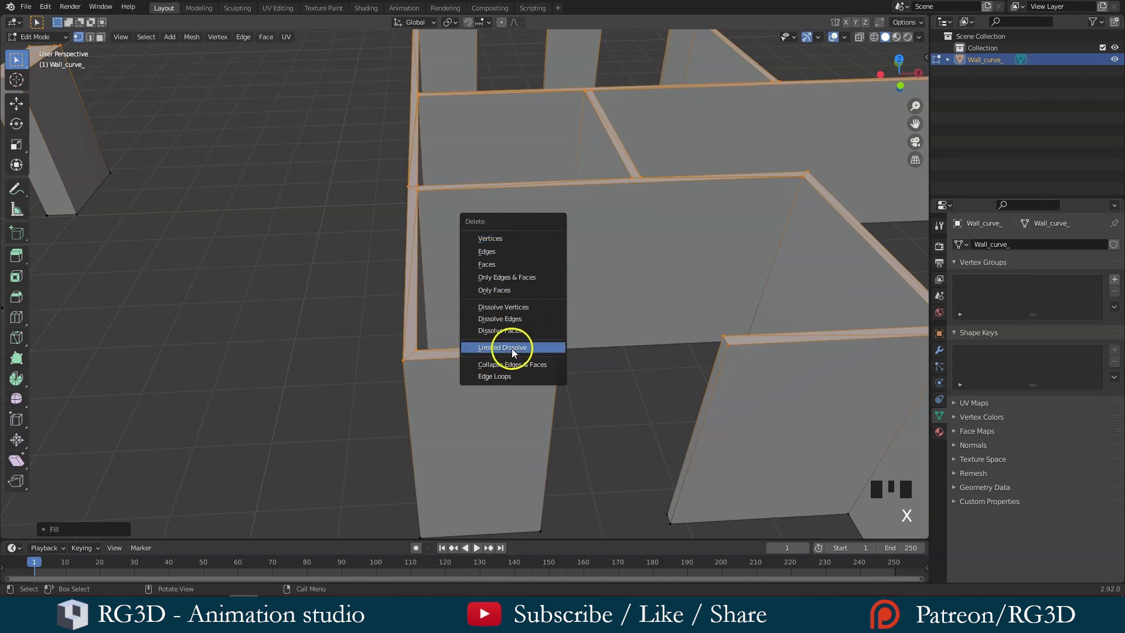
click(500, 349)
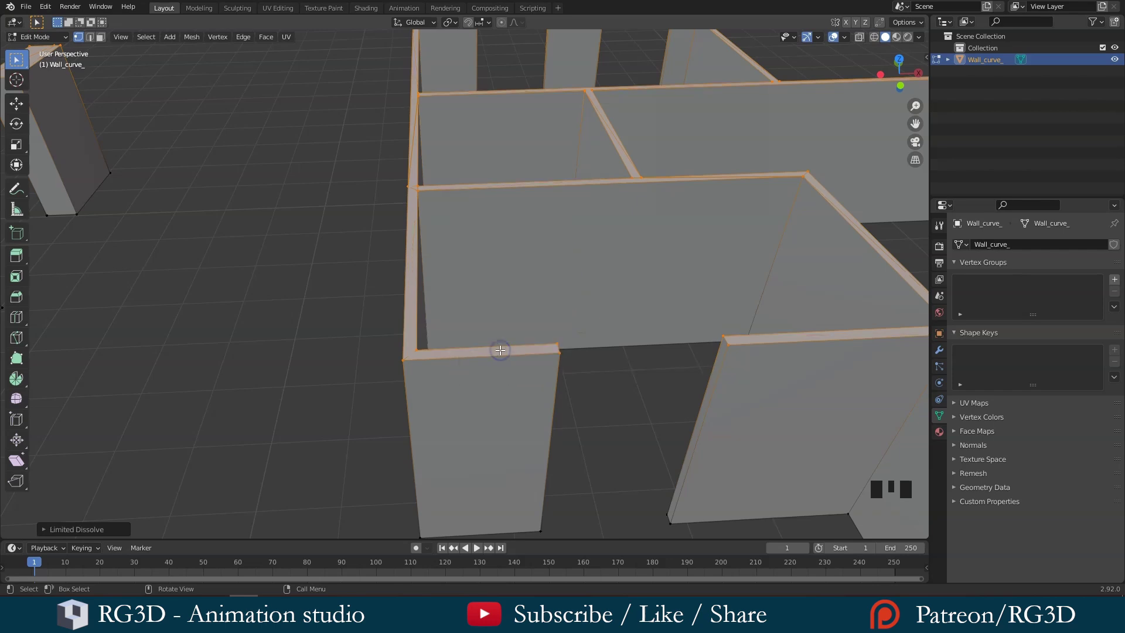
middle_drag(502, 329, 484, 400)
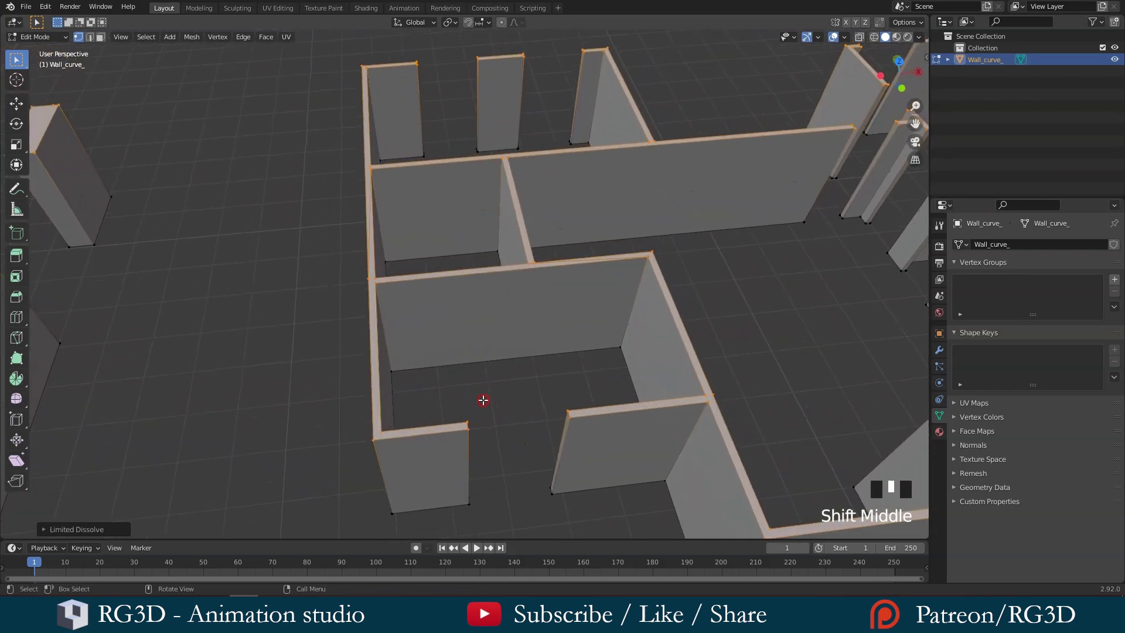
middle_drag(447, 338, 534, 281)
scroll(473, 354, down, 2)
shift+middle_drag(304, 328, 384, 354)
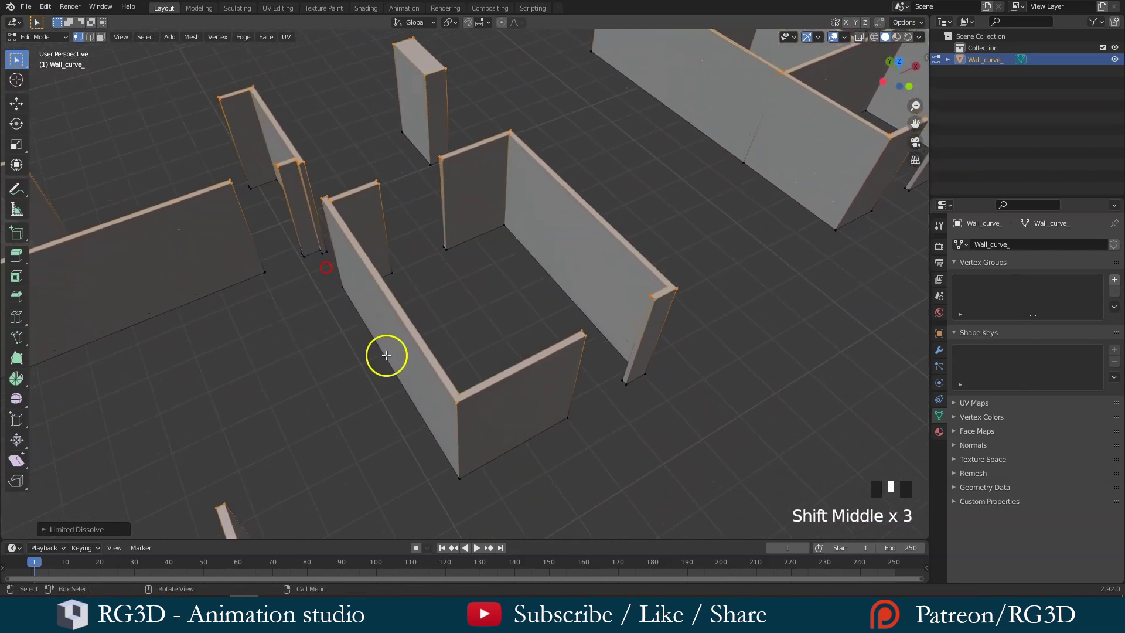
scroll(385, 381, up, 3)
scroll(384, 381, down, 1)
scroll(489, 447, down, 3)
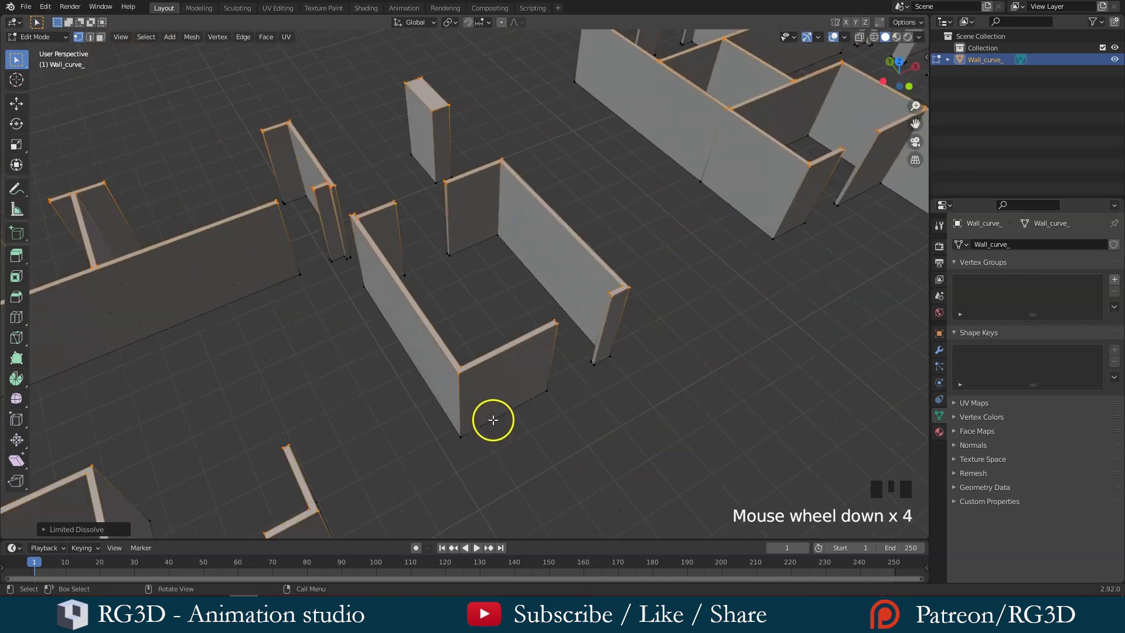
middle_drag(494, 419, 523, 345)
scroll(477, 344, down, 2)
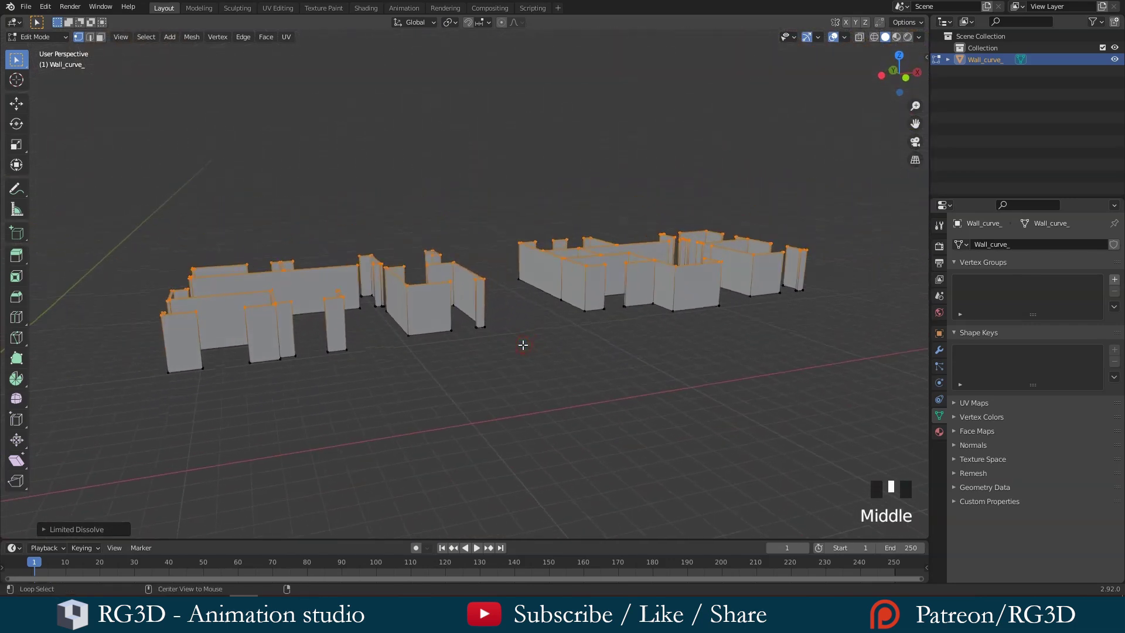
Step: Deselect all, switch to wireframe, and box-select the bottom edges of every wall
key(alt+a)
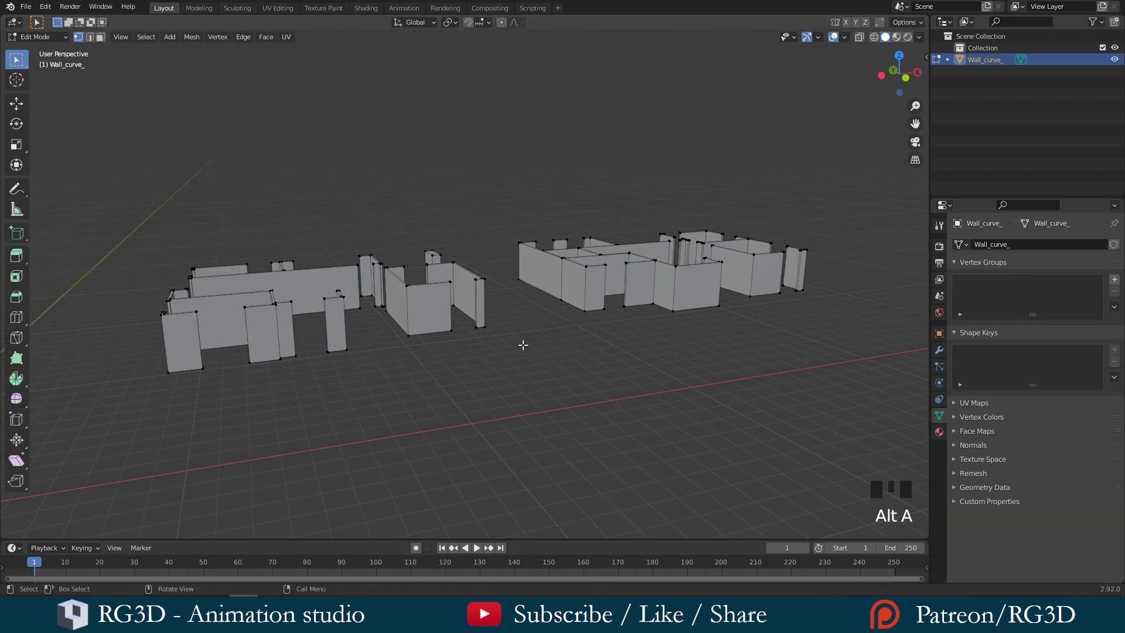
click(451, 344)
middle_drag(452, 344, 627, 314)
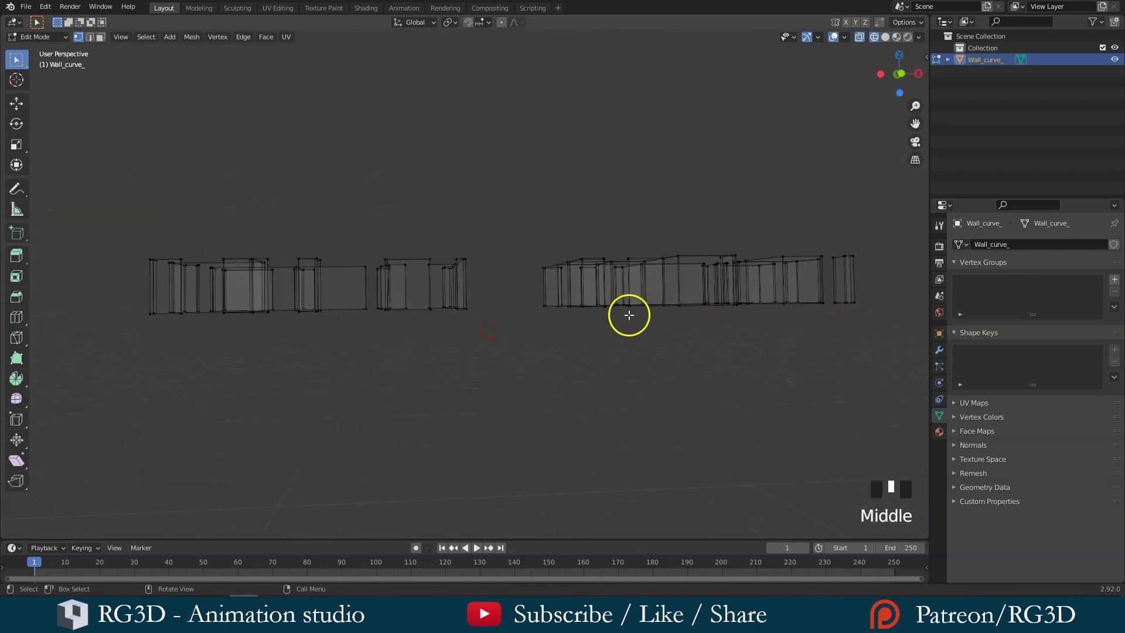
key(b)
drag(880, 285, 118, 370)
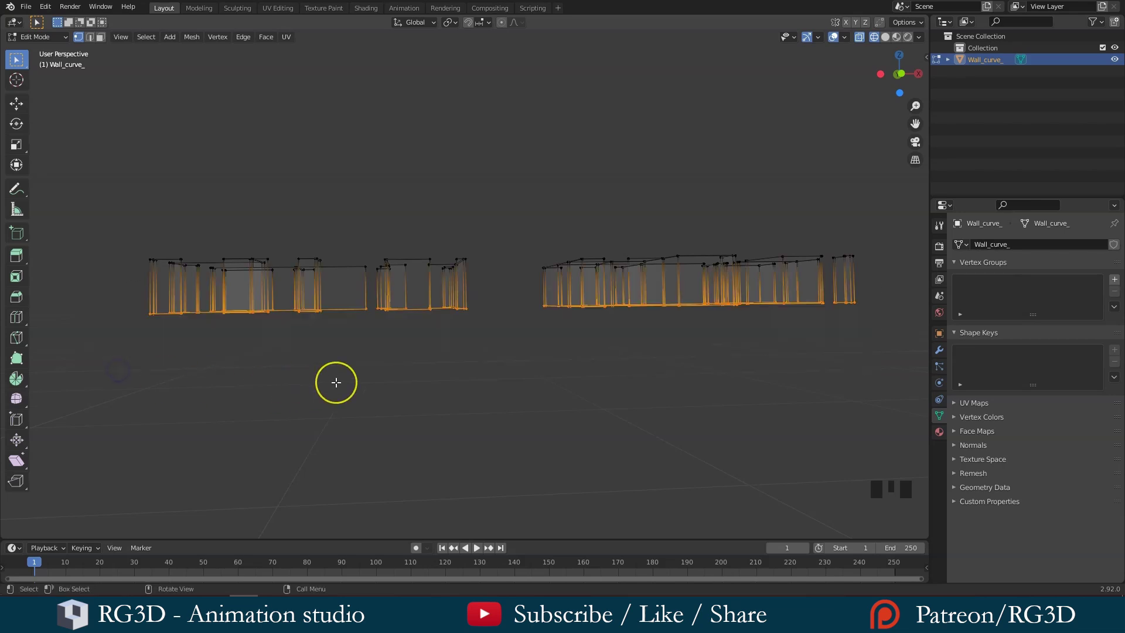
middle_drag(340, 378, 402, 386)
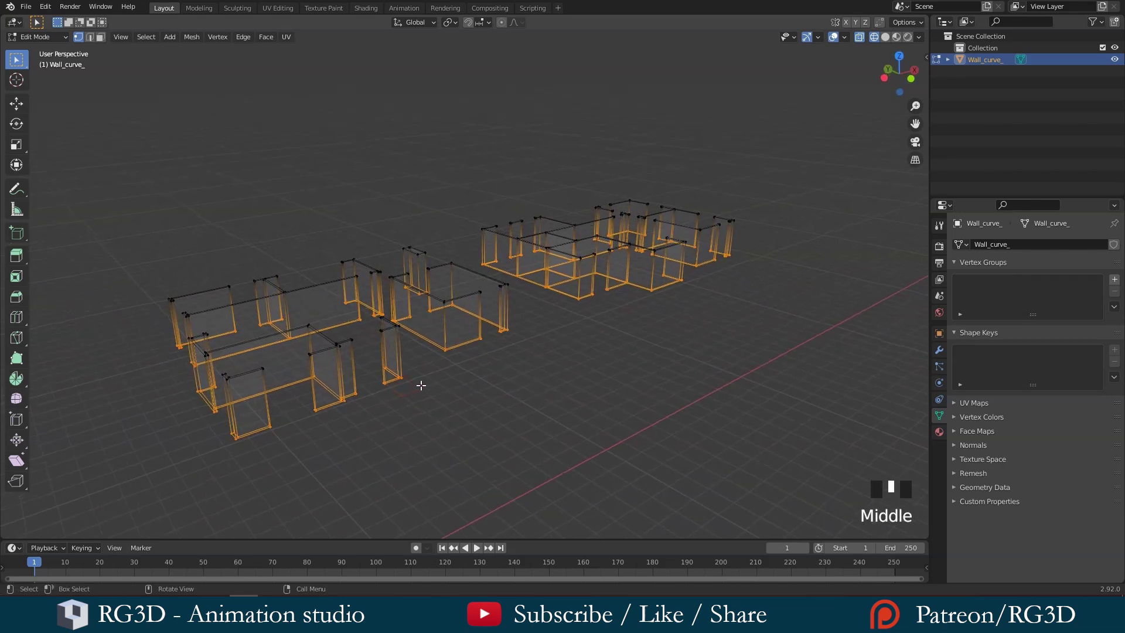
Step: Fill the wall bottoms with Alt+F and apply Limited Dissolve to them
key(alt+f)
scroll(421, 390, up, 3)
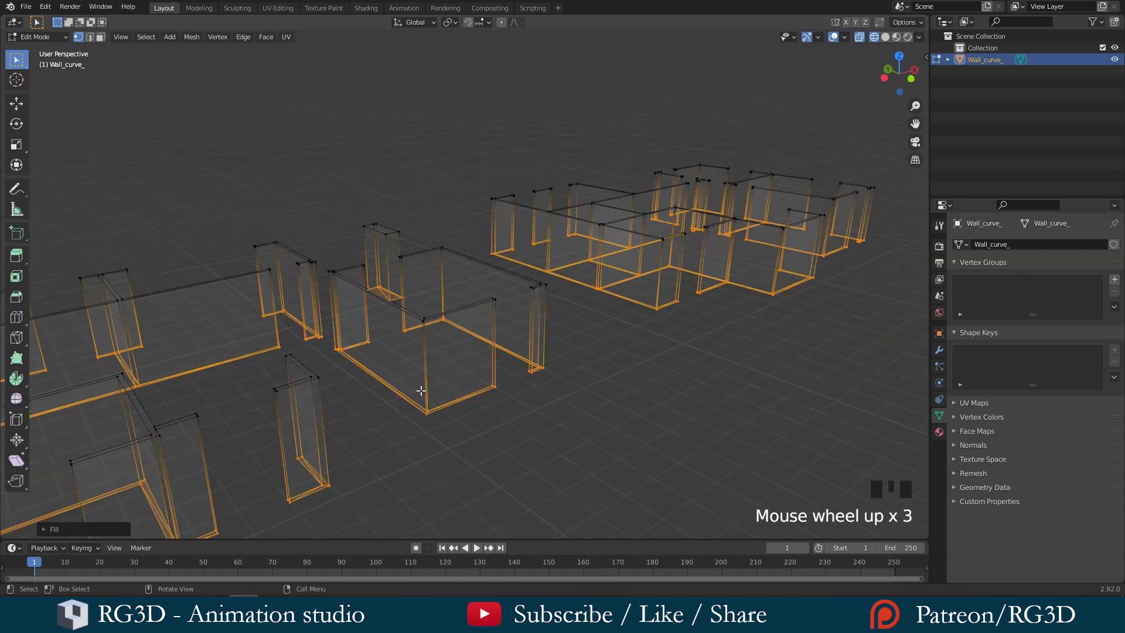
key(x)
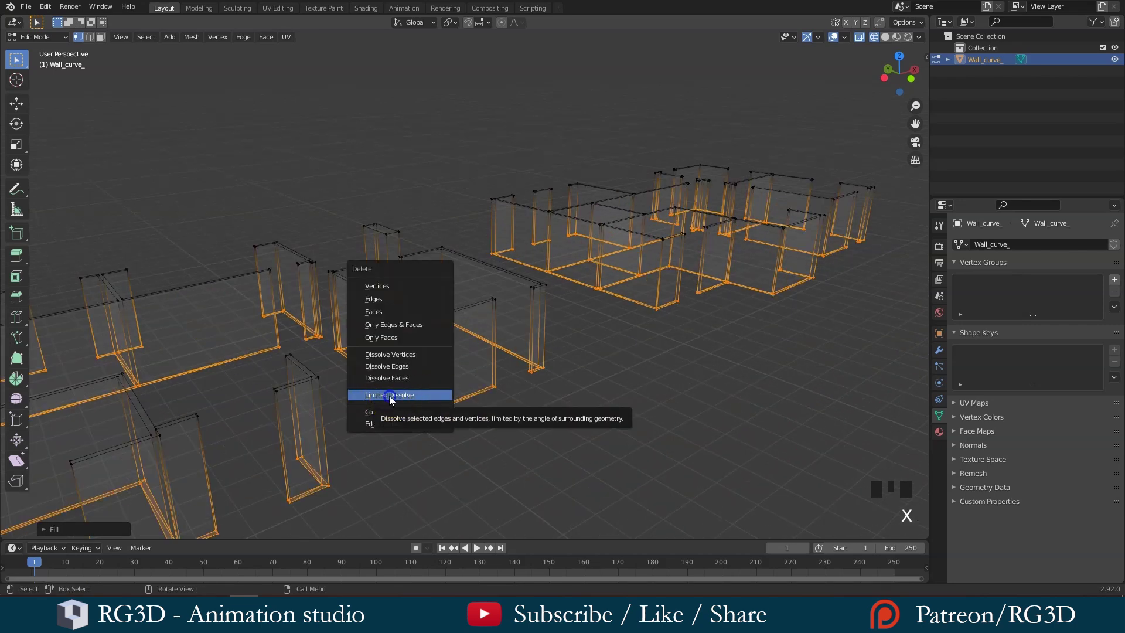
click(390, 396)
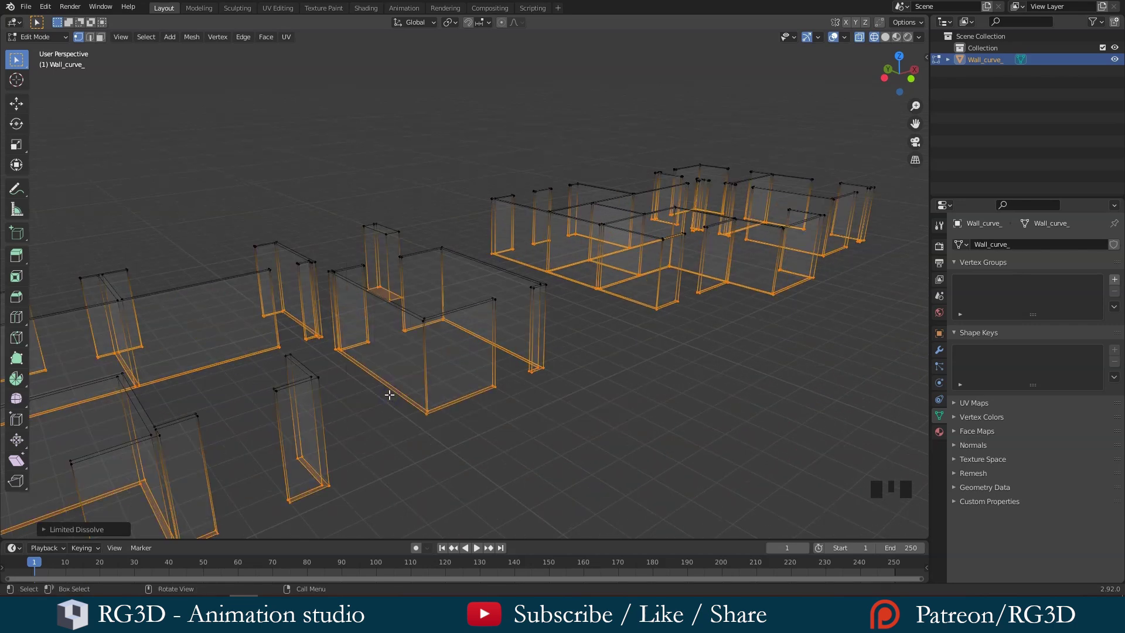
Step: Deselect the mesh and switch the viewport back to Solid shading
scroll(516, 296, down, 4)
click(565, 334)
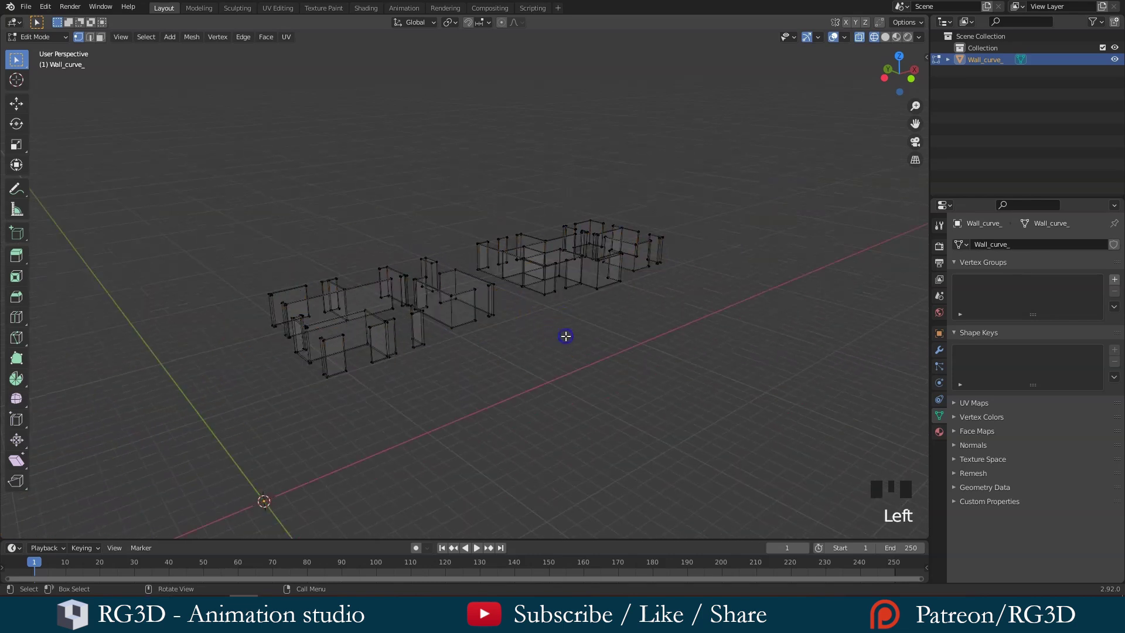
middle_drag(564, 334, 519, 350)
key(z)
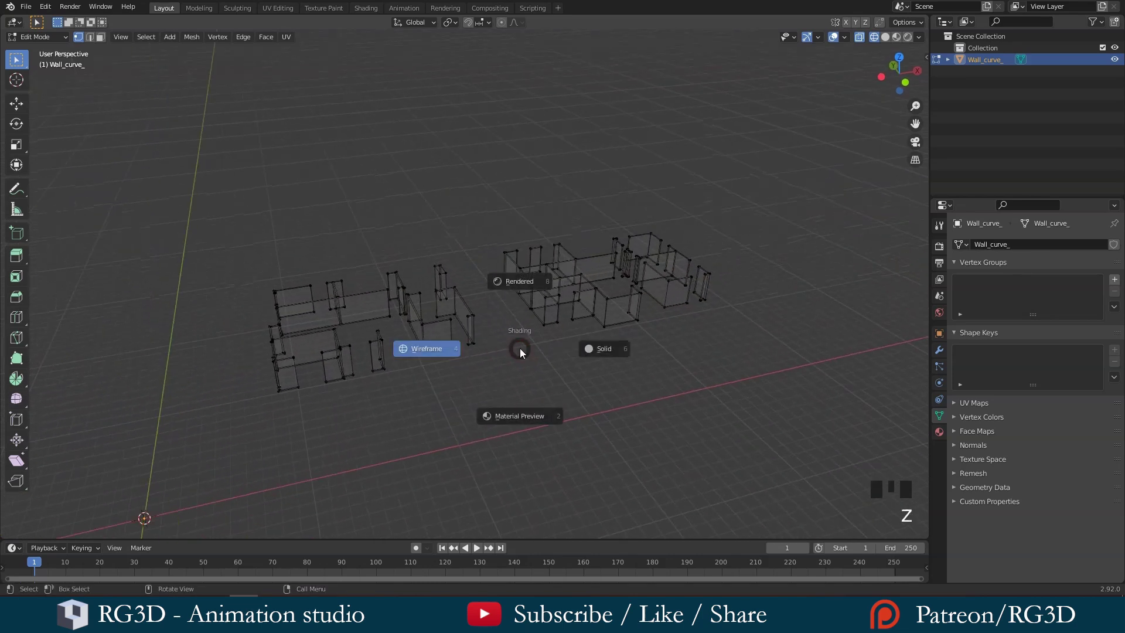
click(618, 347)
scroll(540, 351, up, 2)
Step: Return to Object Mode and deselect the finished Wall_curve_ walls
key(Tab)
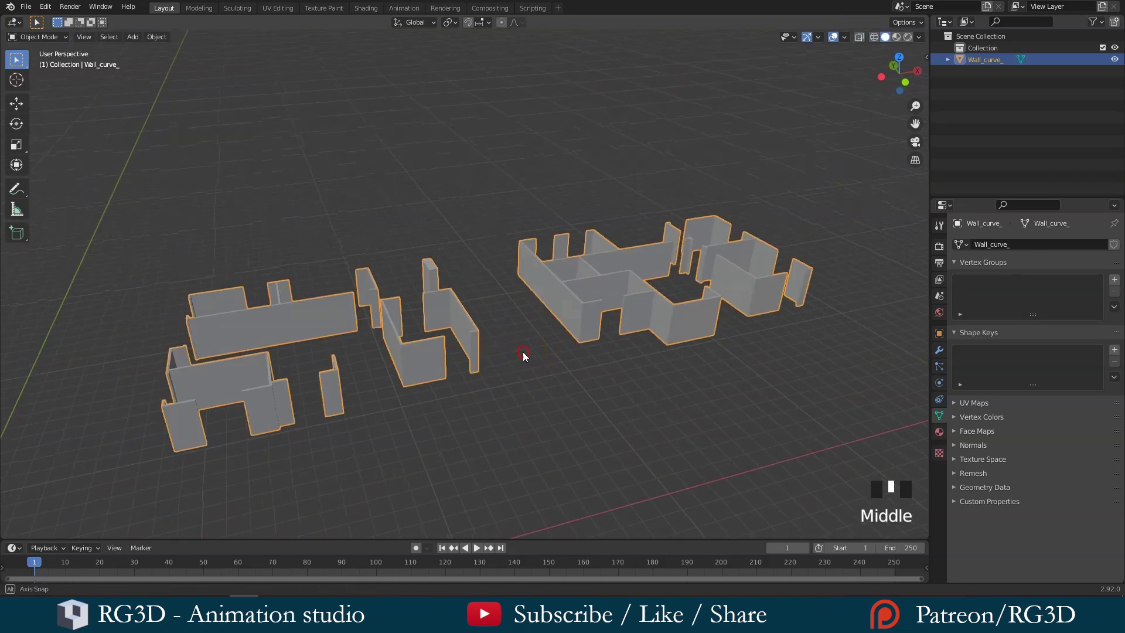
middle_drag(523, 352, 557, 302)
key(alt+a)
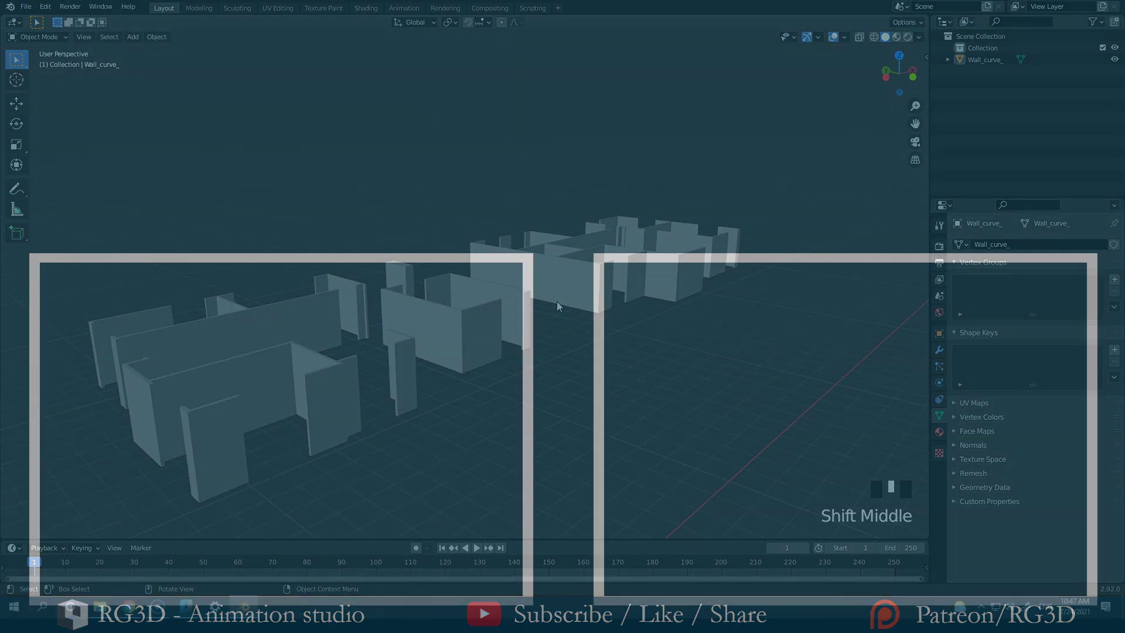